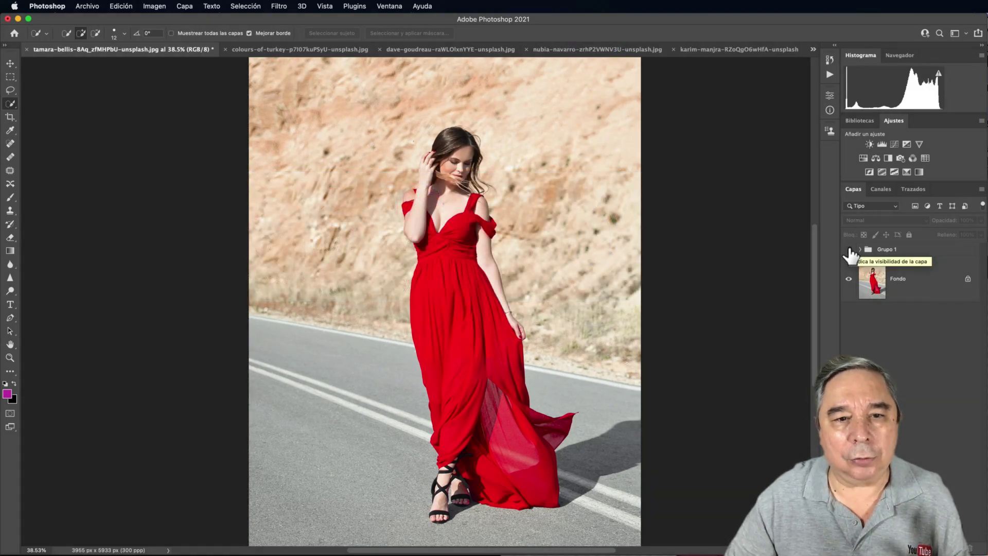
# Toggle the Grupo 1 recolour on and off to compare the green dress with the red original.
pyautogui.click(849, 250)
pyautogui.click(849, 250)
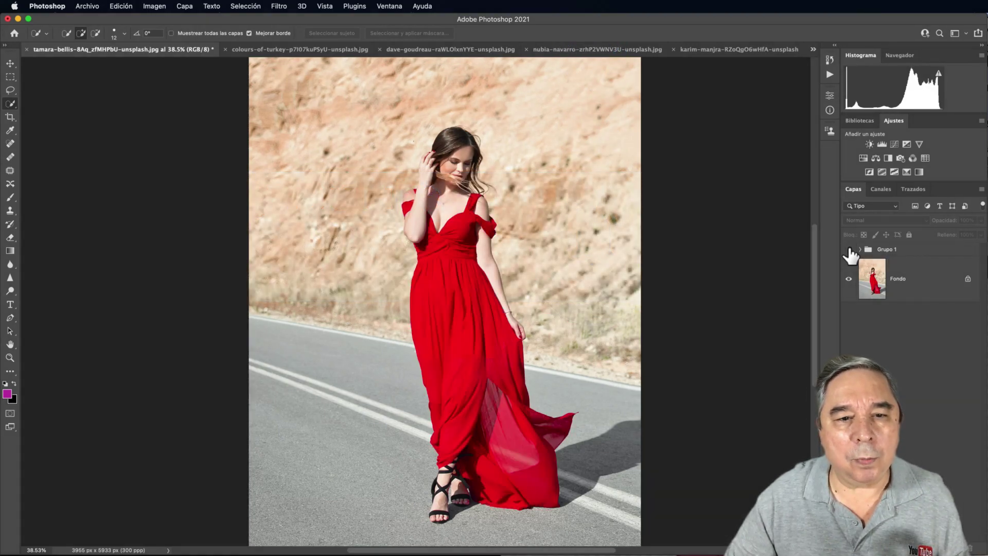
pyautogui.click(849, 250)
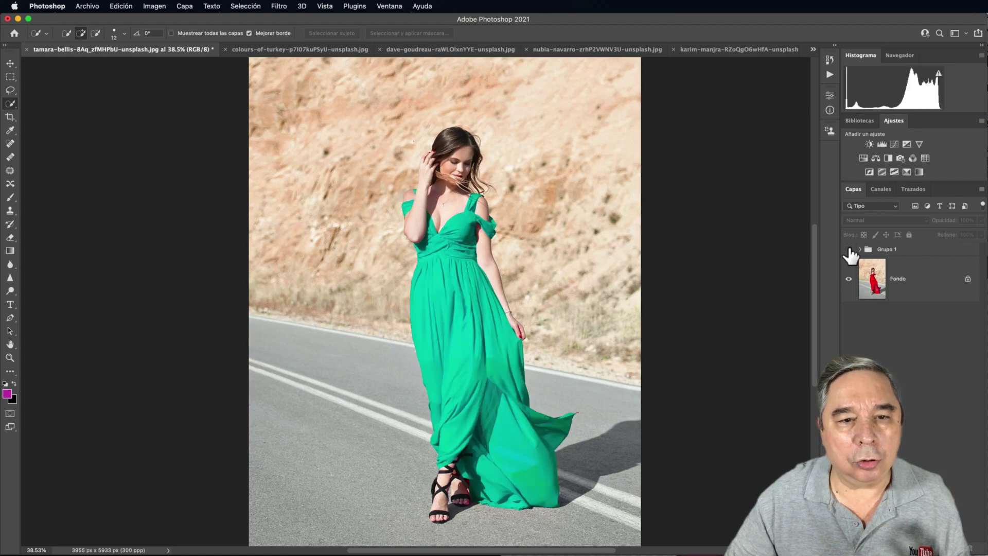
pyautogui.click(849, 250)
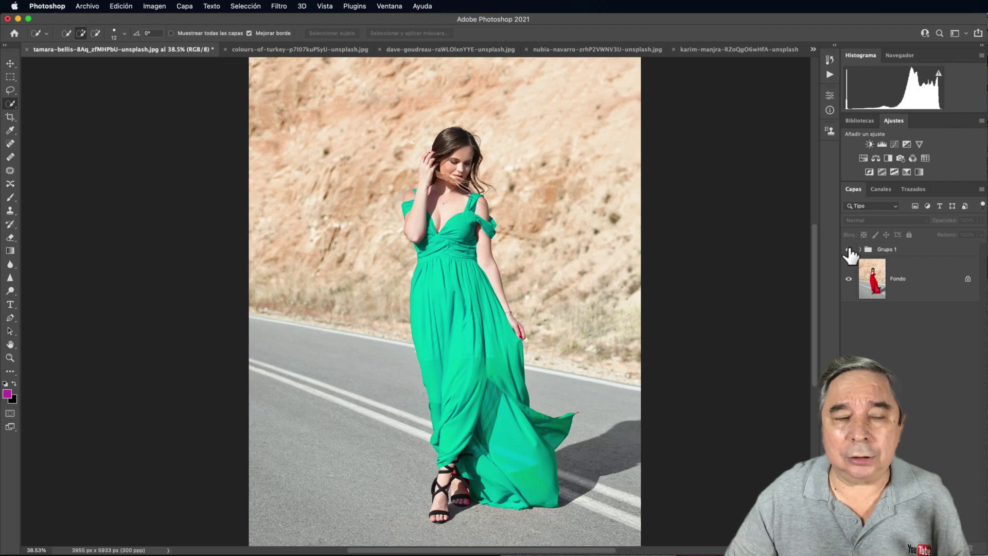
pyautogui.click(849, 250)
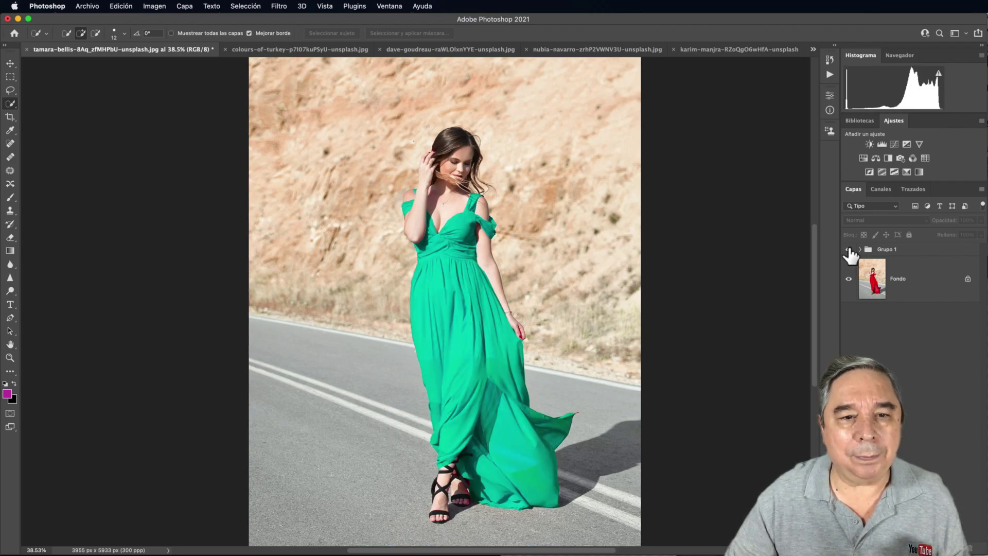
pyautogui.click(849, 250)
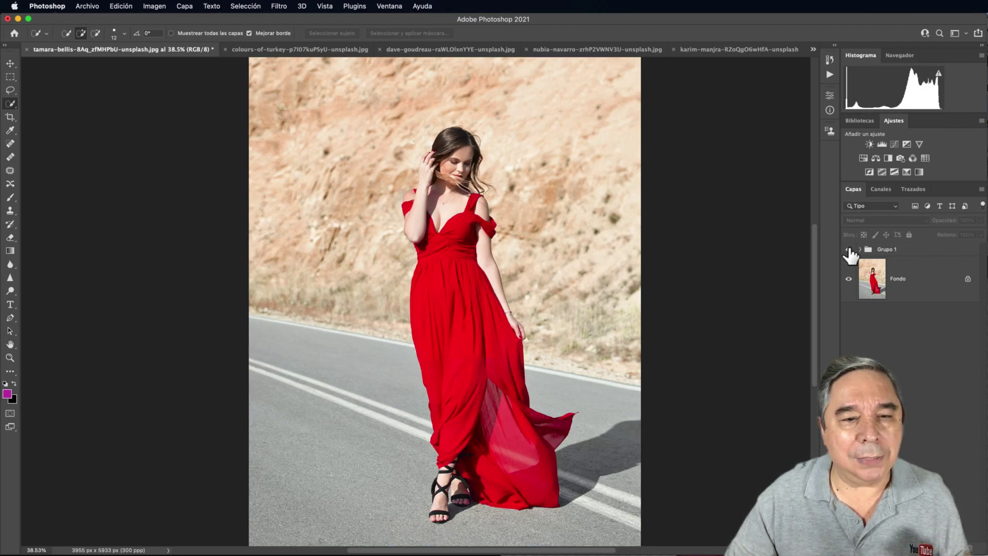
pyautogui.click(849, 250)
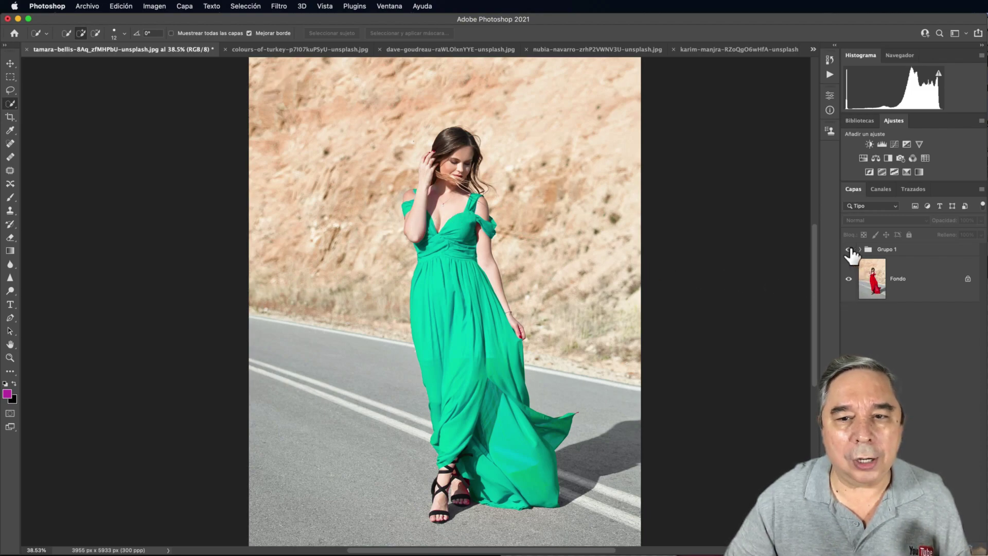
pyautogui.click(849, 250)
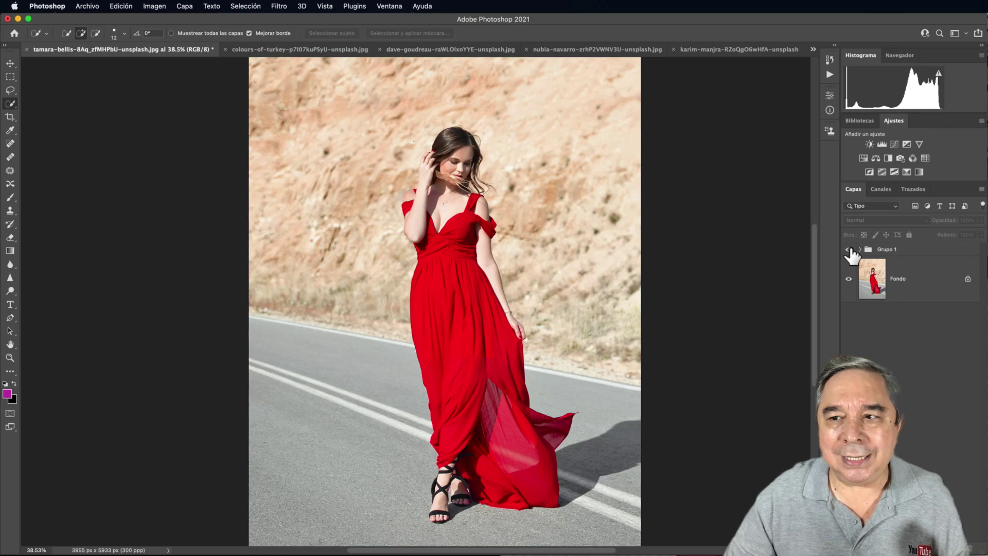
pyautogui.click(849, 250)
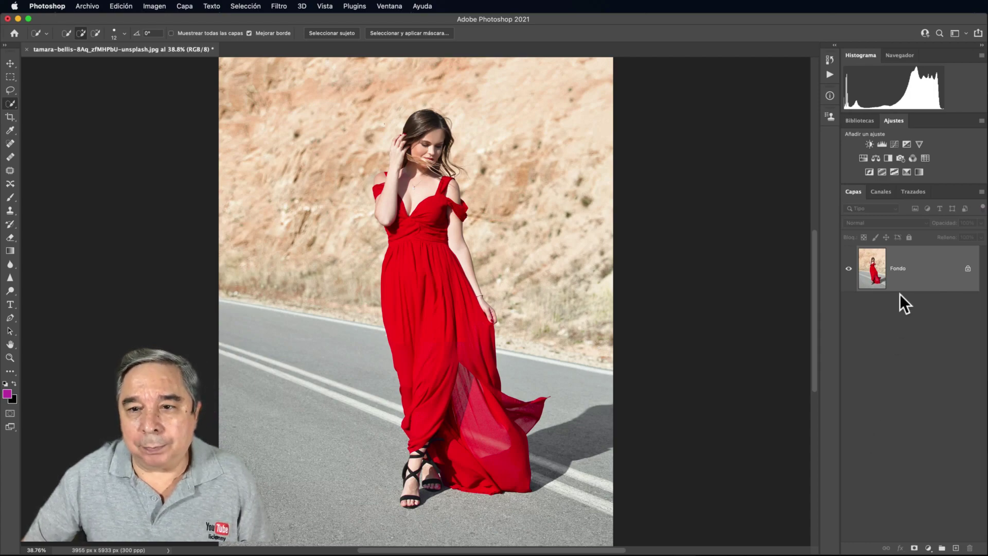
# Add a Tono/saturación 1 adjustment layer above Fondo and enable its targeted-adjustment hand tool.
pyautogui.click(866, 160)
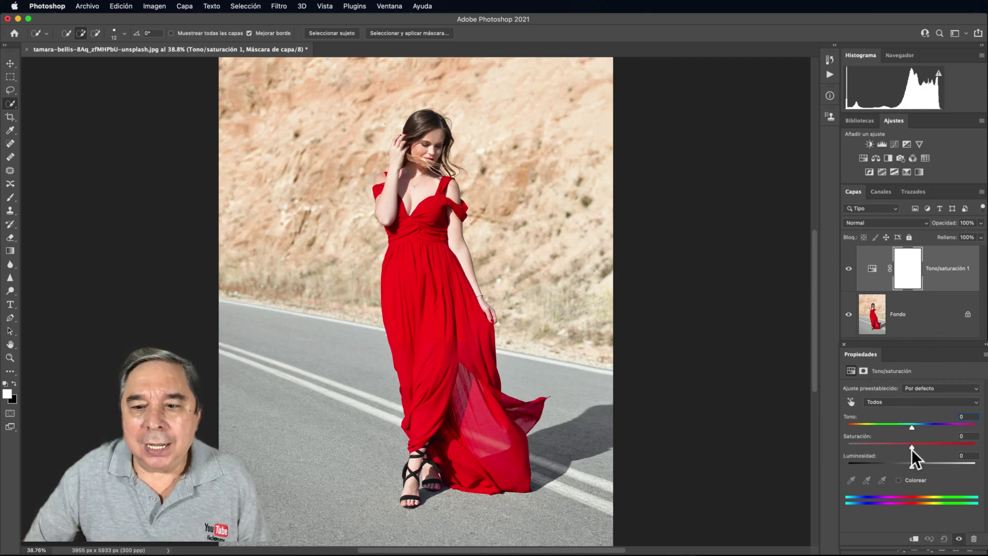
pyautogui.click(851, 402)
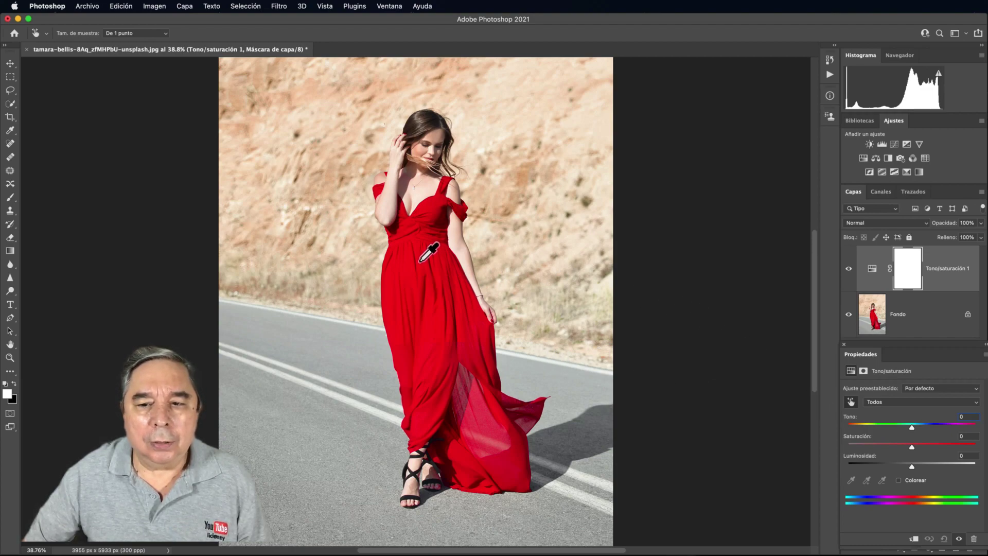
# Sample the dress to target Reds and drag their hue to -180 so the dress turns green.
pyautogui.click(432, 301)
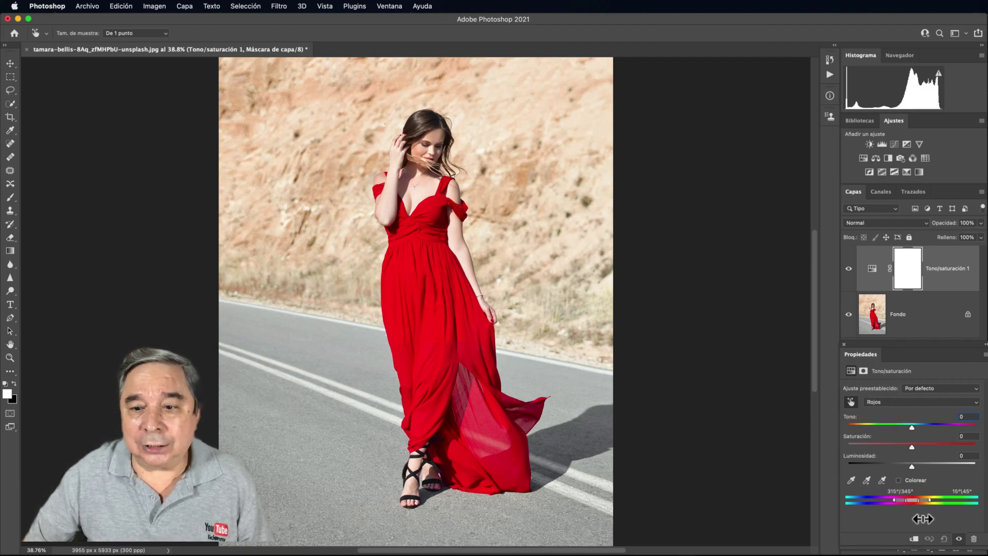
pyautogui.click(908, 425)
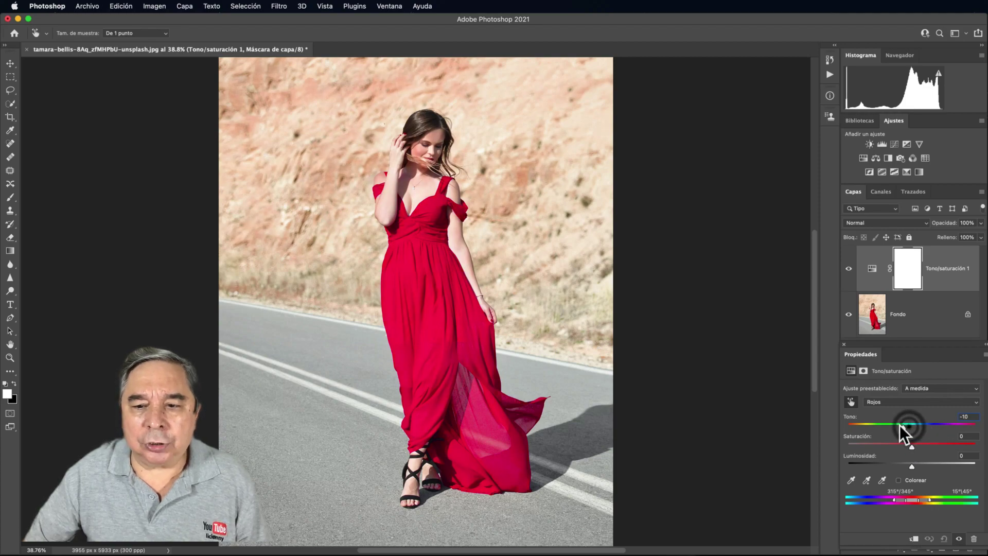
pyautogui.moveTo(882, 422); pyautogui.dragTo(881, 423)
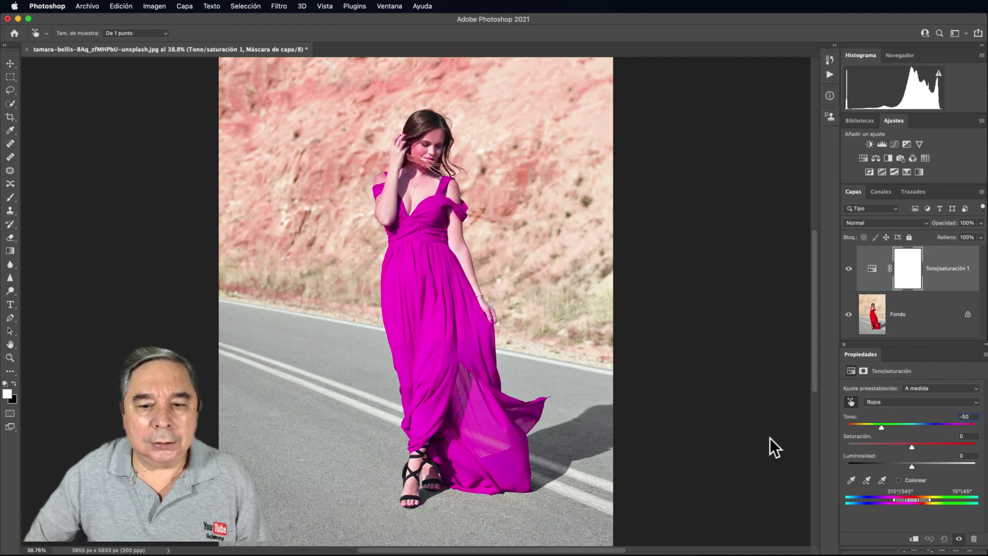
pyautogui.moveTo(587, 550); pyautogui.dragTo(521, 549)
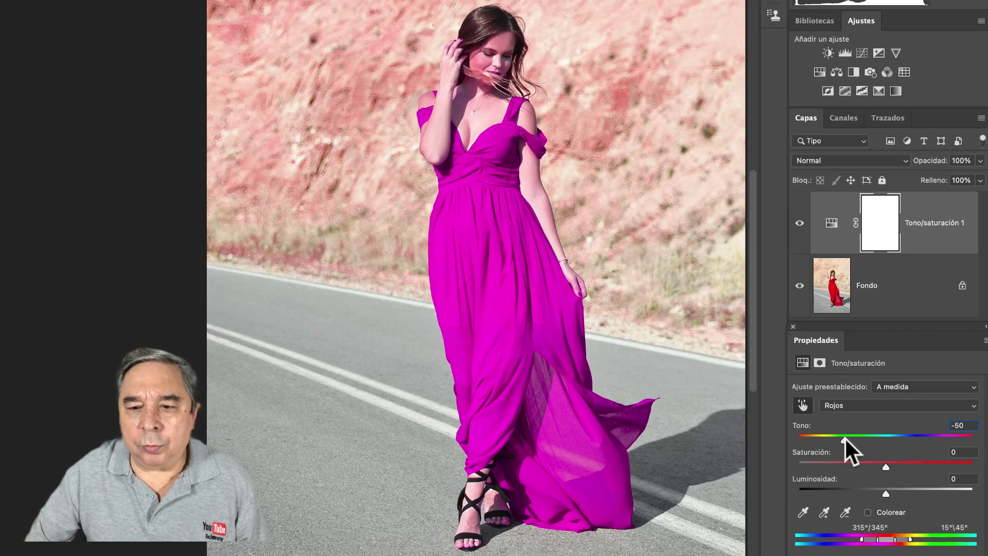
pyautogui.moveTo(844, 438); pyautogui.dragTo(798, 433)
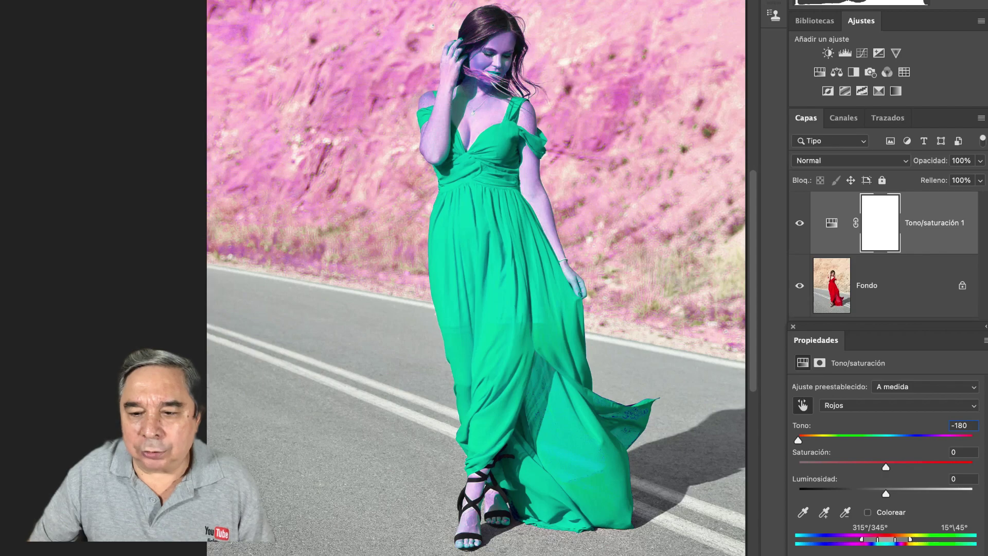
pyautogui.click(799, 223)
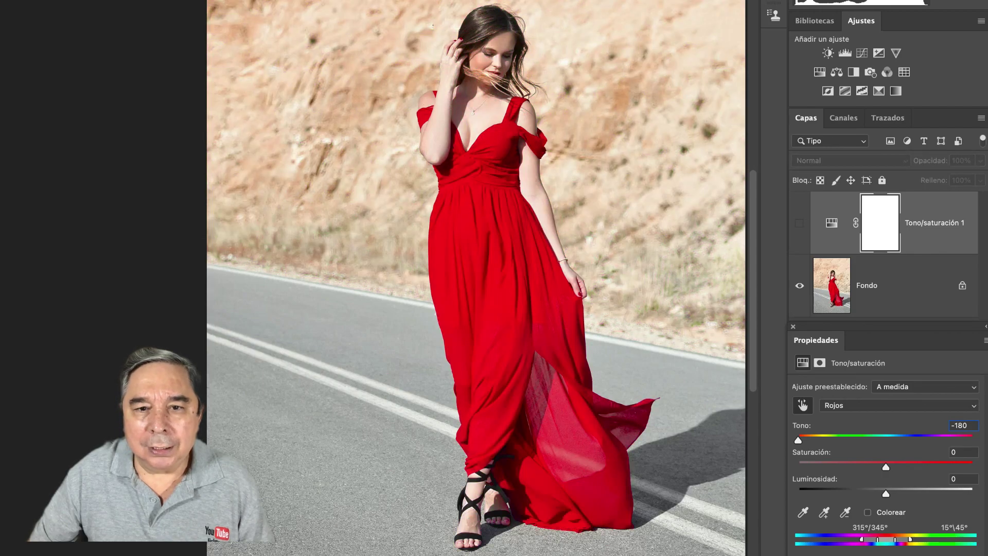
pyautogui.click(799, 223)
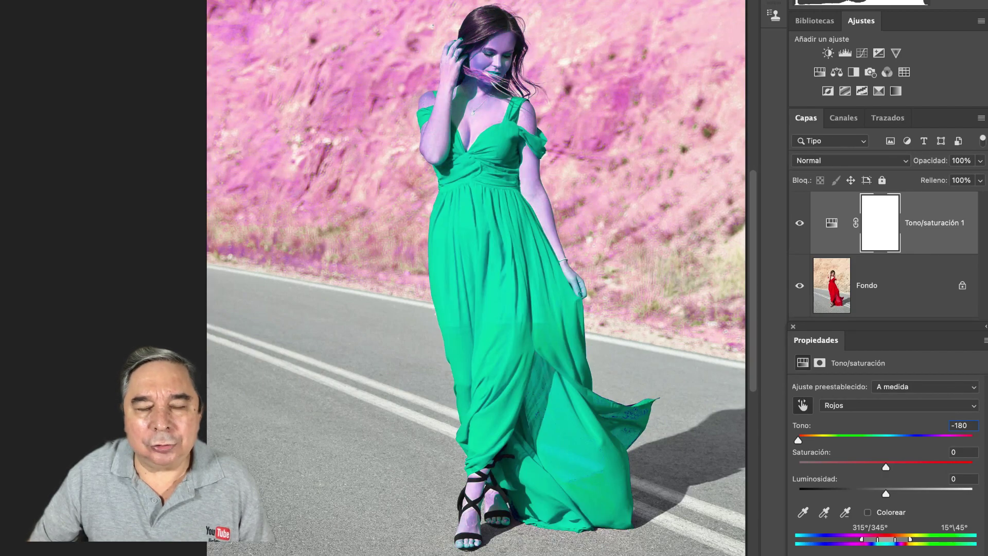
pyautogui.click(799, 223)
pyautogui.click(799, 223)
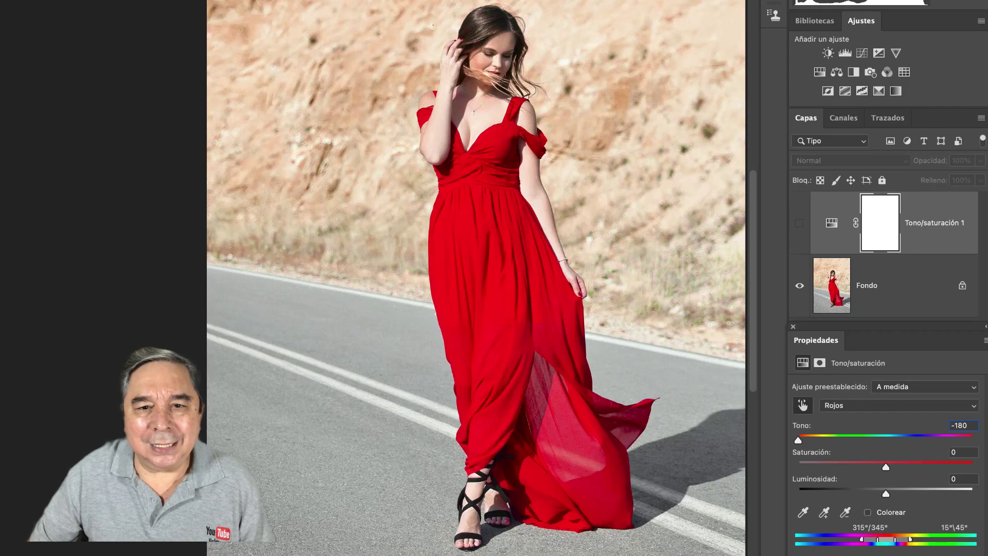
pyautogui.click(799, 223)
pyautogui.click(799, 223)
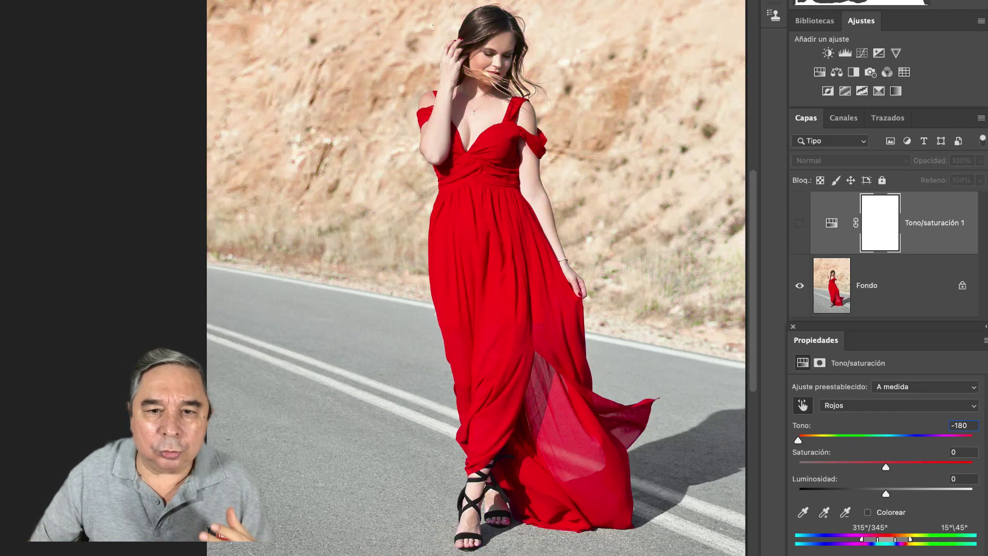
pyautogui.click(799, 223)
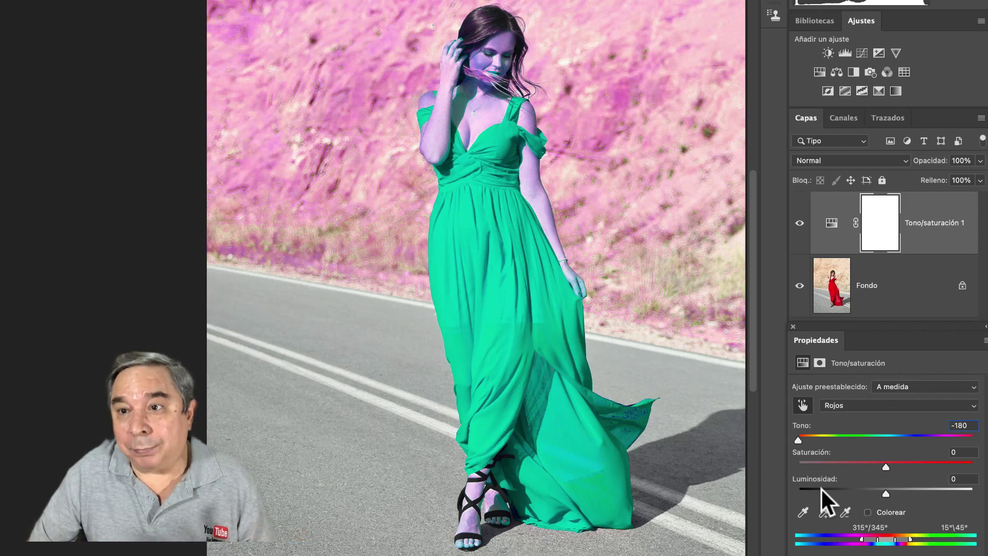
# Try subtracting skin tones and narrowing the reds range, then delete the Tono/saturación 1 layer.
pyautogui.click(848, 510)
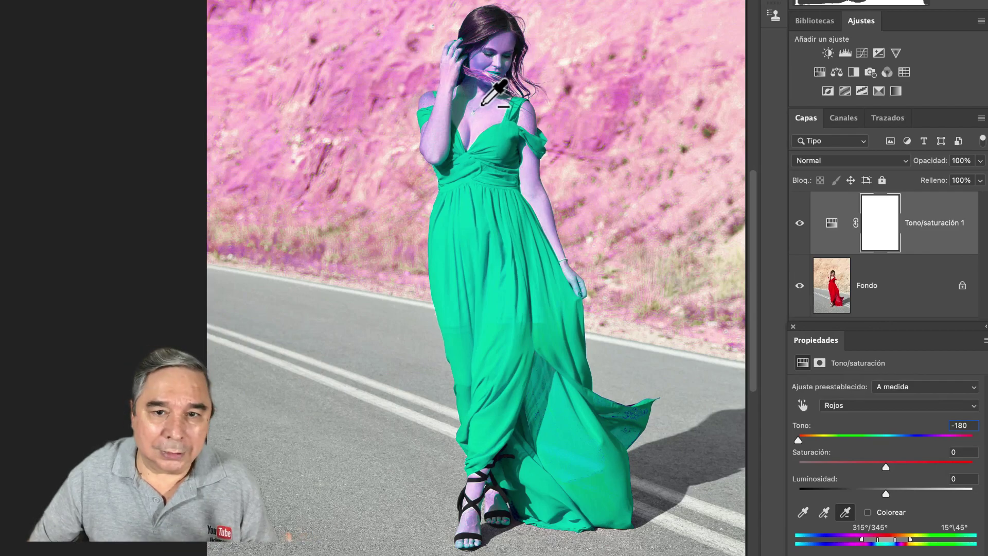
pyautogui.click(481, 105)
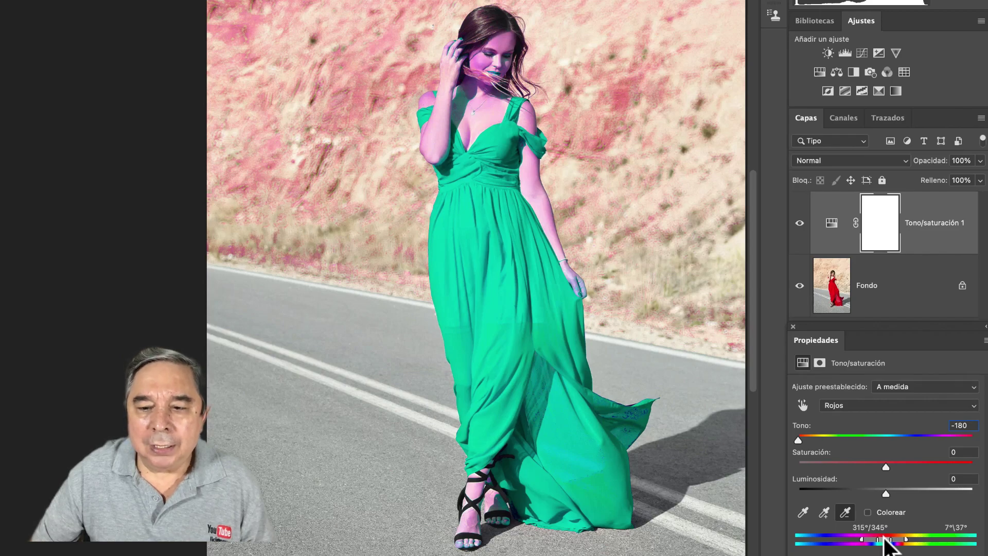
pyautogui.moveTo(891, 539); pyautogui.dragTo(889, 538)
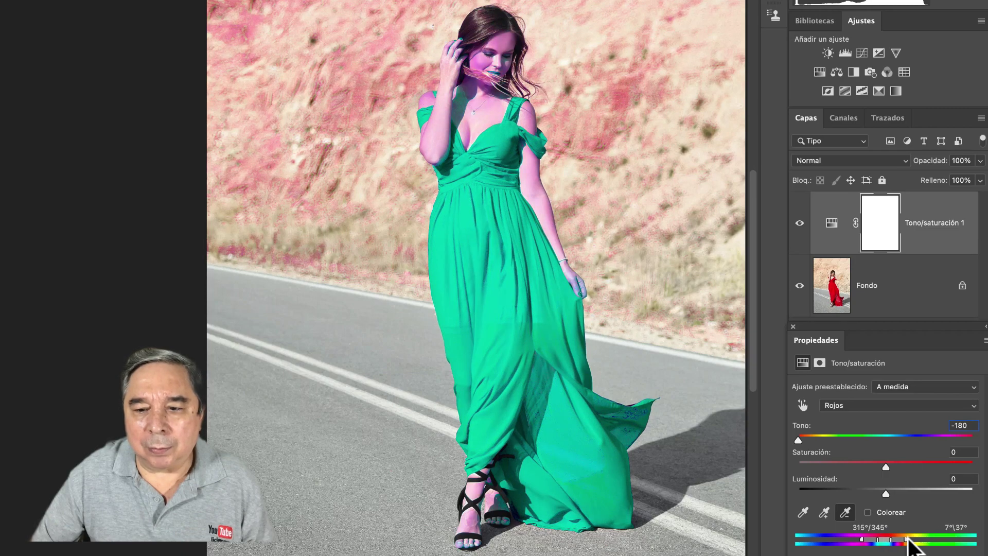
pyautogui.moveTo(906, 539); pyautogui.dragTo(883, 538)
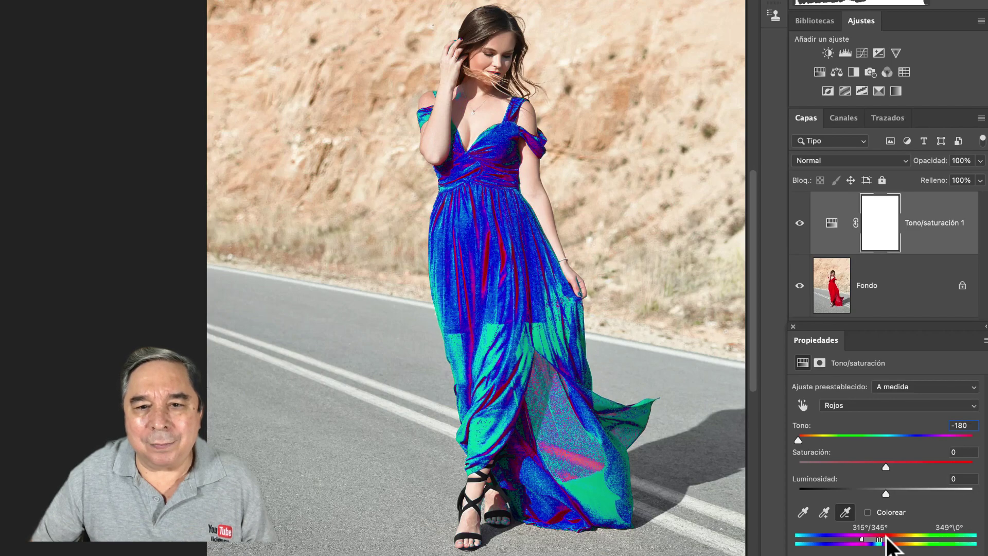
pyautogui.moveTo(886, 537); pyautogui.dragTo(895, 541)
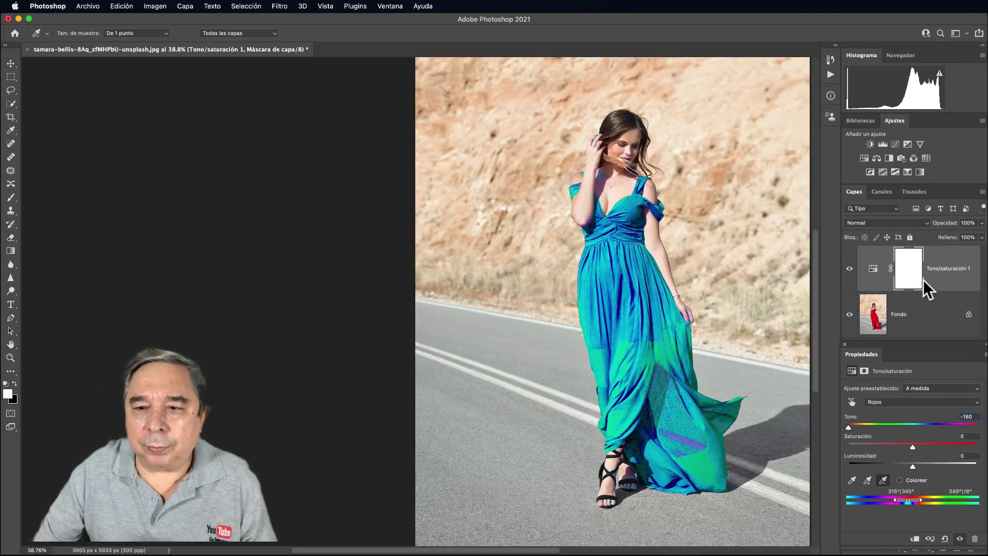
pyautogui.moveTo(923, 279); pyautogui.dragTo(976, 541)
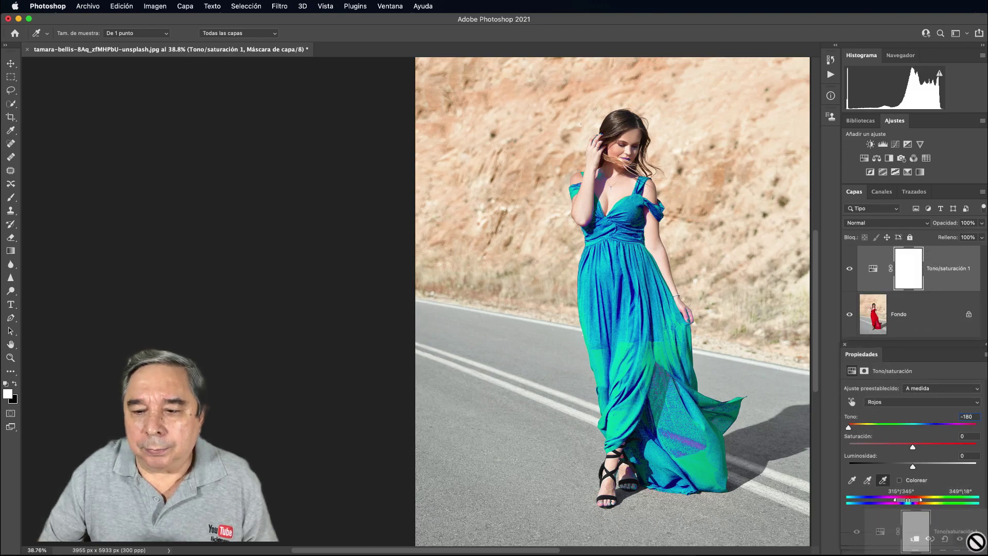
pyautogui.moveTo(976, 541); pyautogui.dragTo(974, 538)
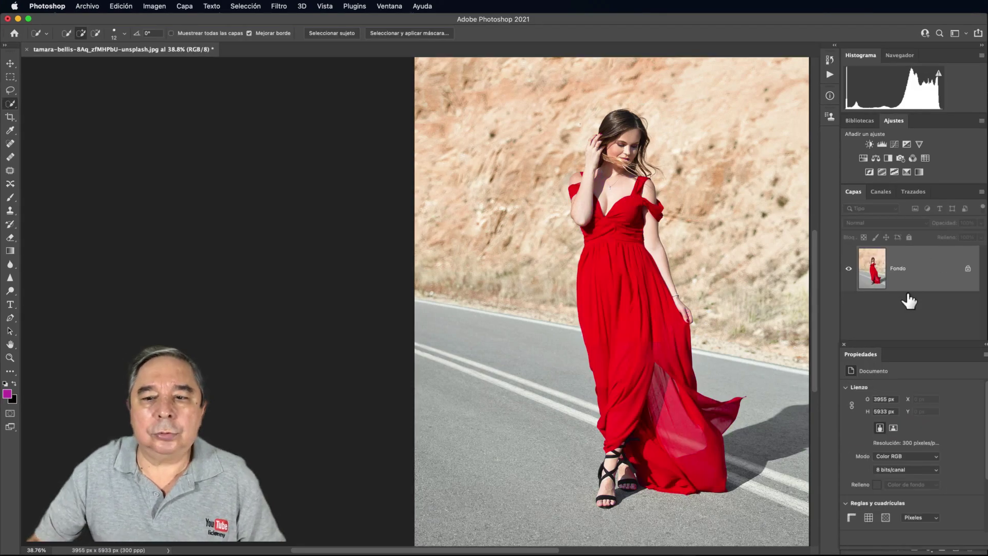
# Close the Properties panel so the Layers panel extends to the bottom of the column.
pyautogui.click(842, 344)
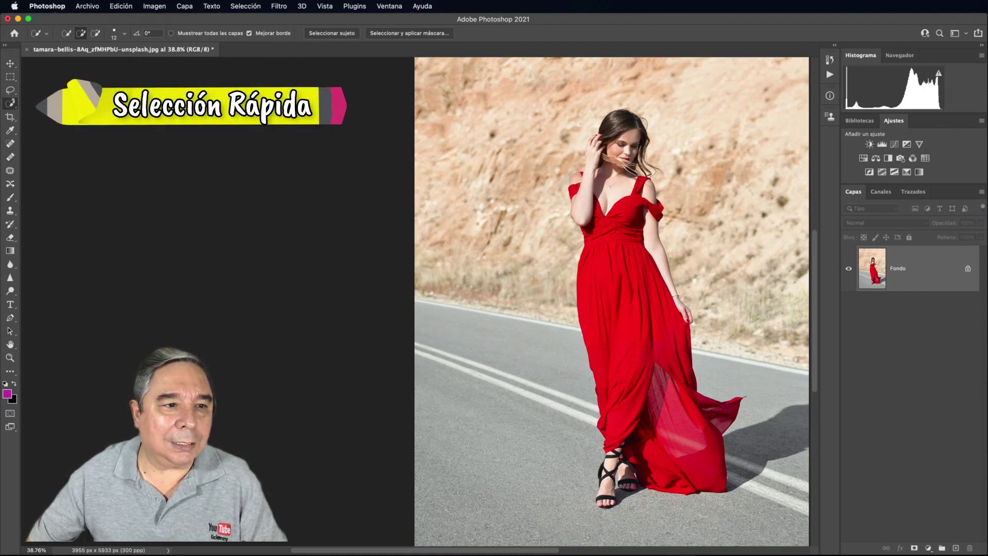
# Quick-select the red dress from the straps and sleeves down to the hem.
pyautogui.scroll(3, 730, 342)
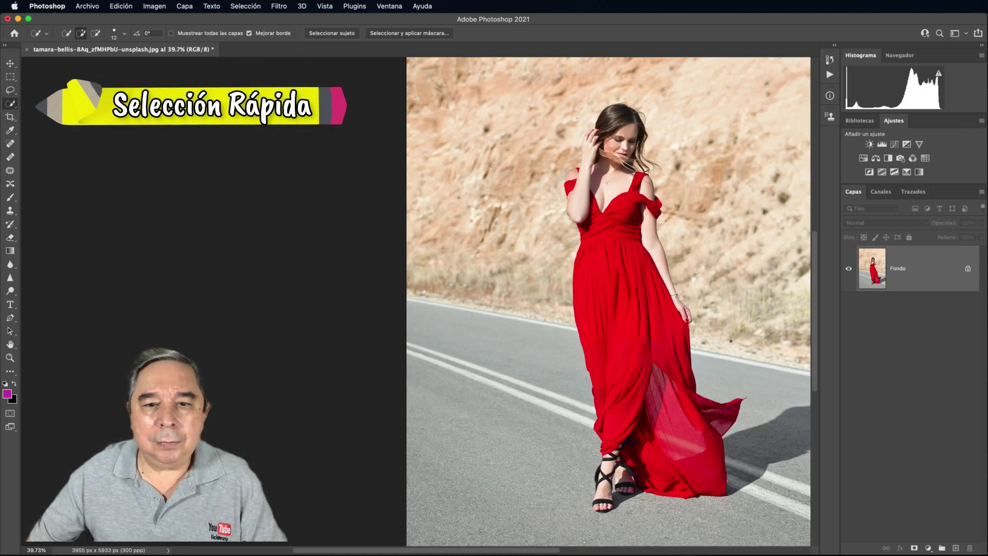
pyautogui.scroll(2, 731, 342)
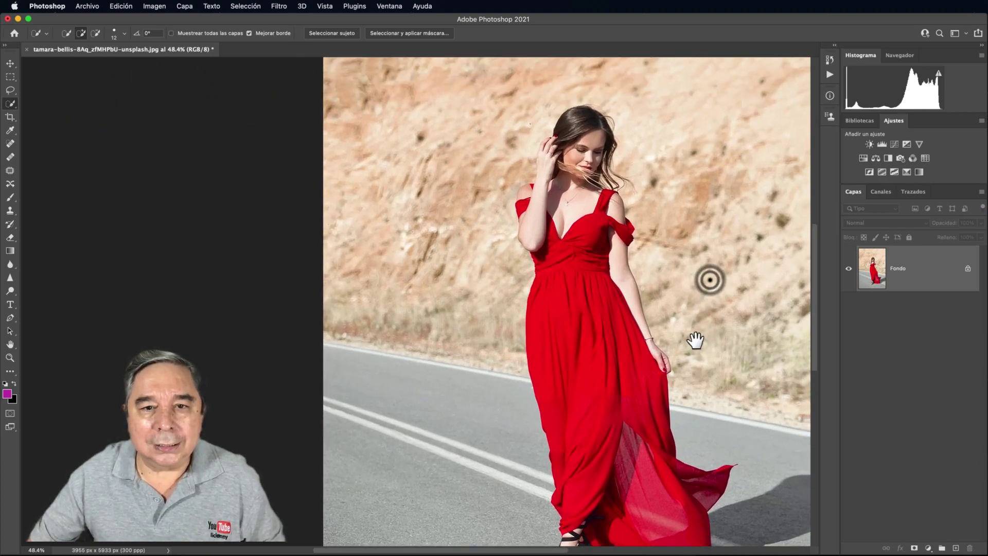
pyautogui.scroll(3, 710, 278)
pyautogui.scroll(3, 639, 307)
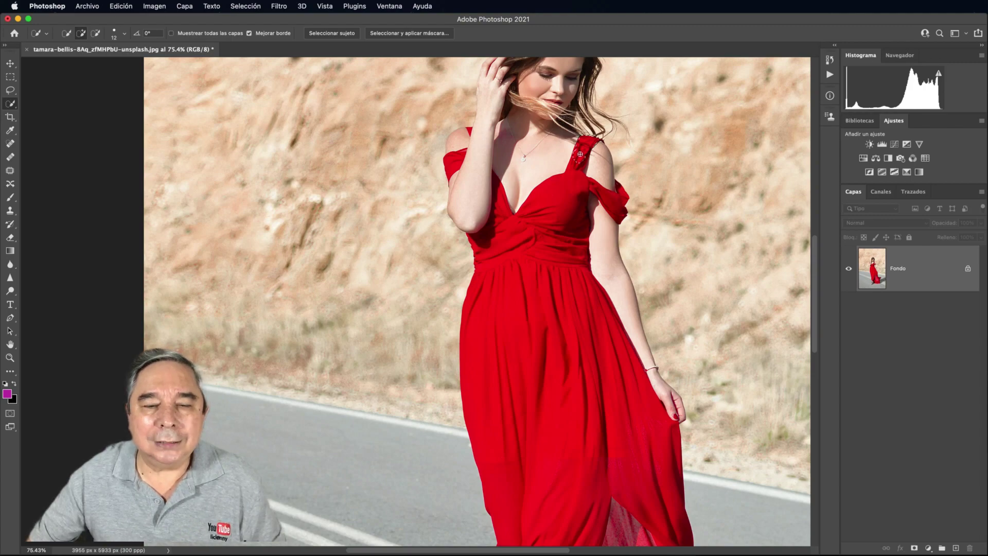
pyautogui.moveTo(579, 154); pyautogui.dragTo(567, 179)
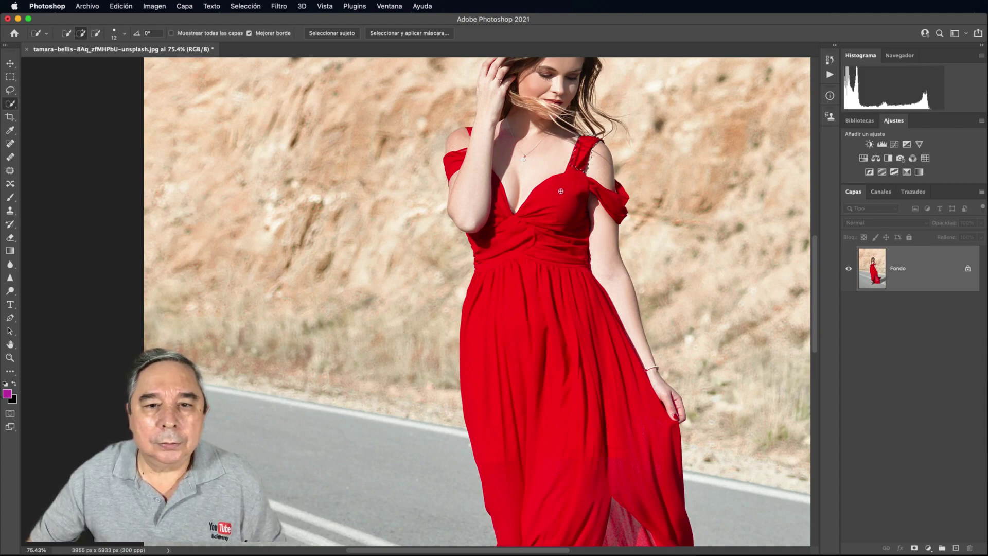
pyautogui.moveTo(577, 165); pyautogui.dragTo(554, 196)
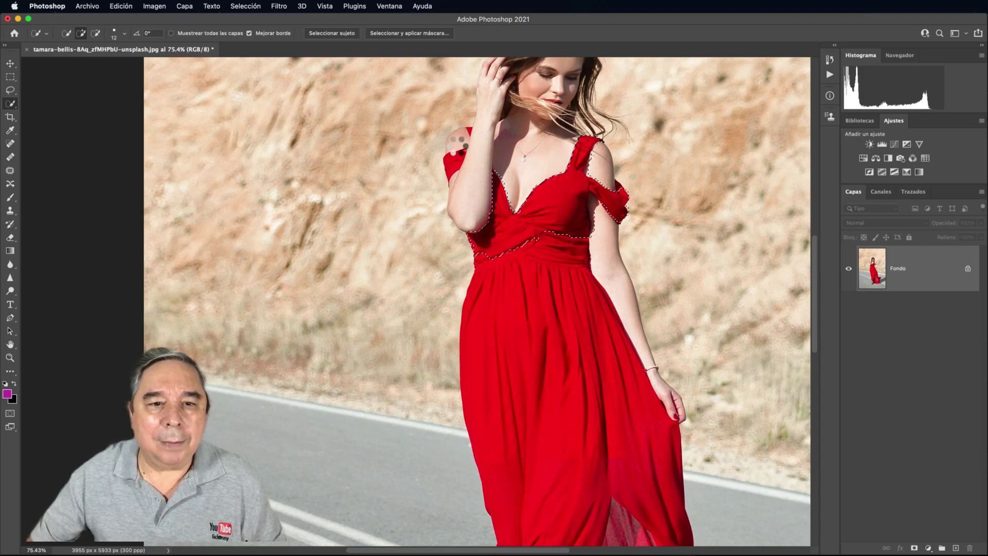
pyautogui.moveTo(492, 249); pyautogui.dragTo(456, 160)
pyautogui.click(456, 161)
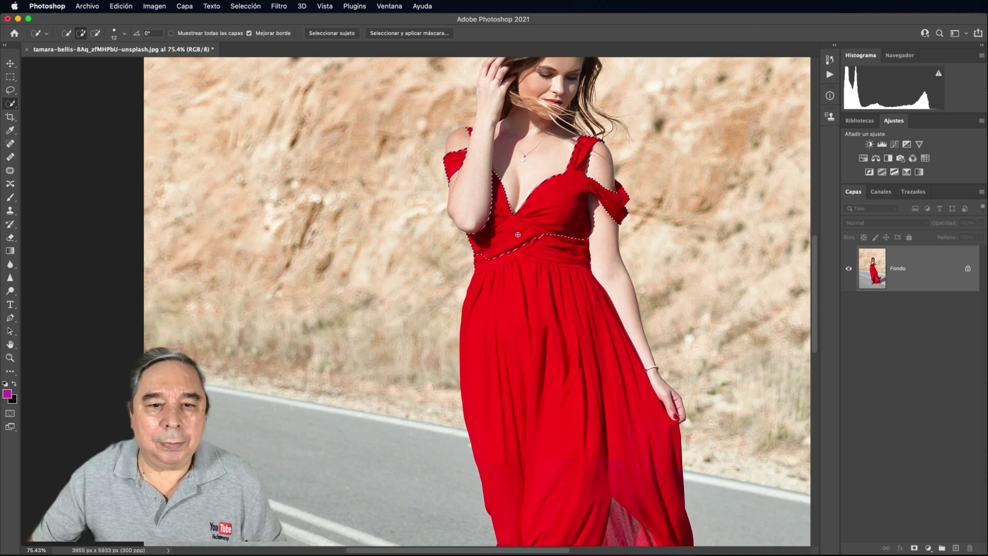
pyautogui.moveTo(512, 228); pyautogui.dragTo(518, 302)
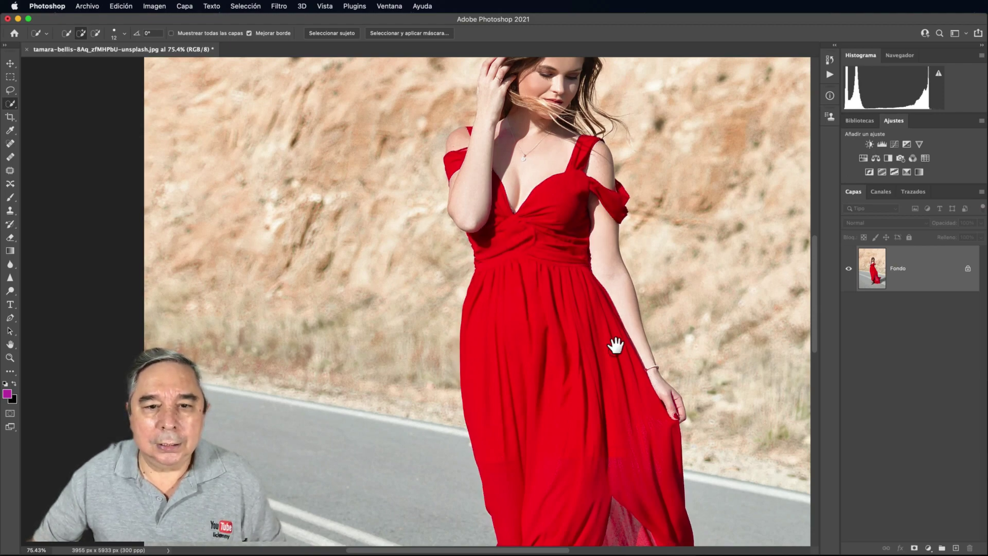
pyautogui.moveTo(613, 347); pyautogui.dragTo(611, 162)
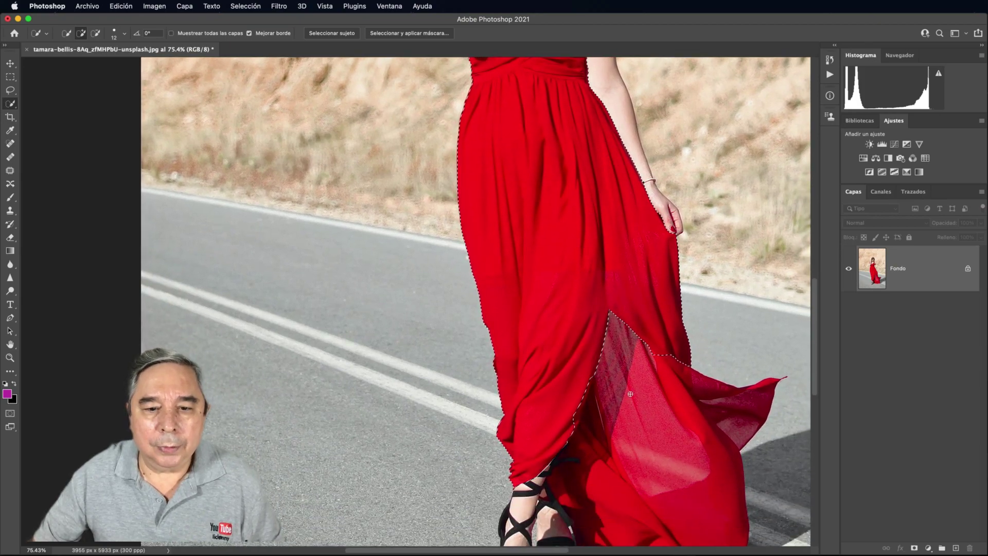
pyautogui.moveTo(602, 390); pyautogui.dragTo(562, 271)
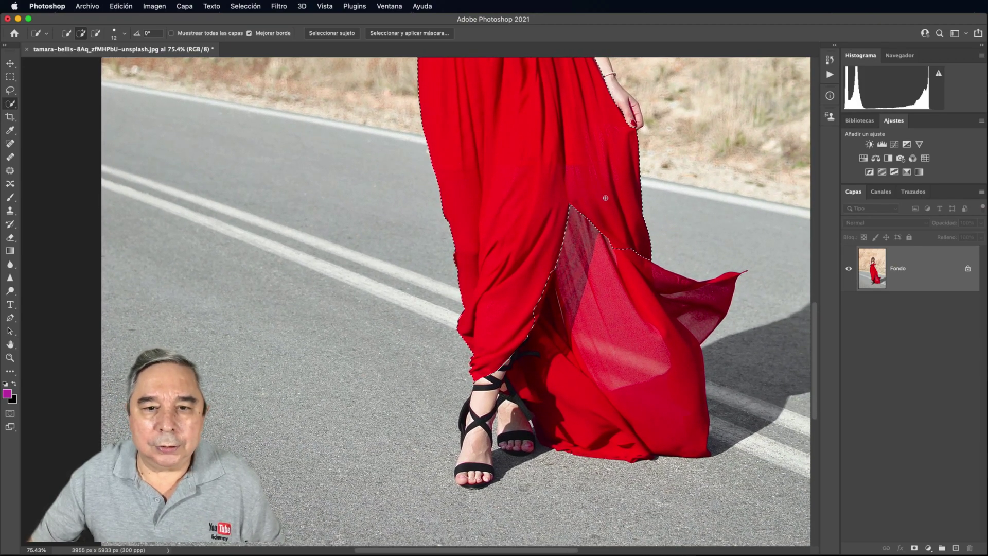
pyautogui.moveTo(604, 199); pyautogui.dragTo(605, 340)
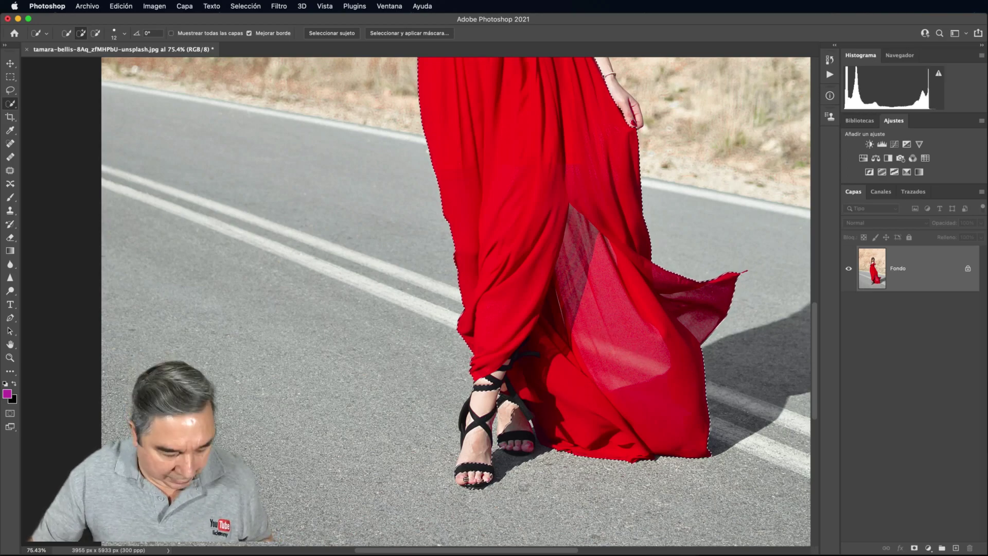
# Subtract the road below the left foot from the dress selection.
pyautogui.press('alt')
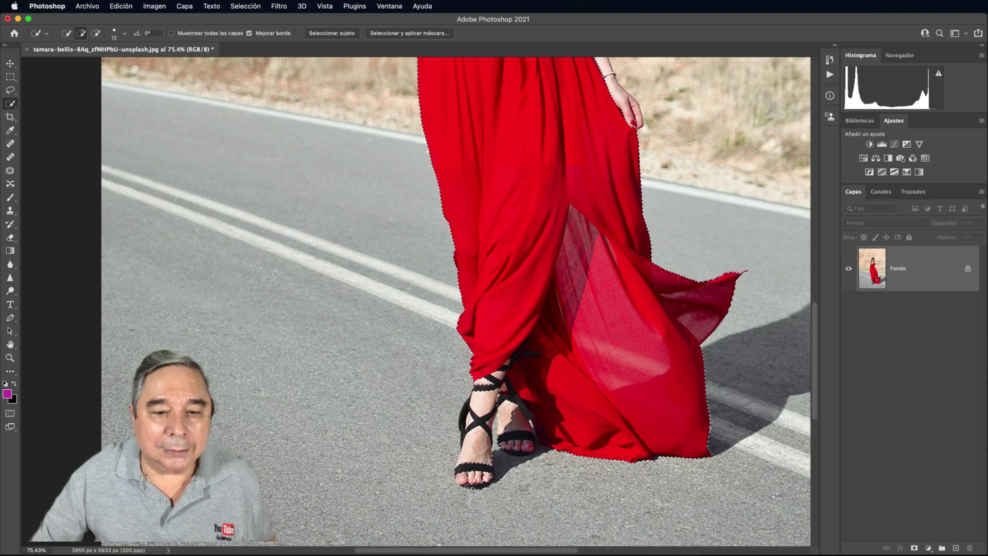
pyautogui.moveTo(461, 501); pyautogui.dragTo(464, 495)
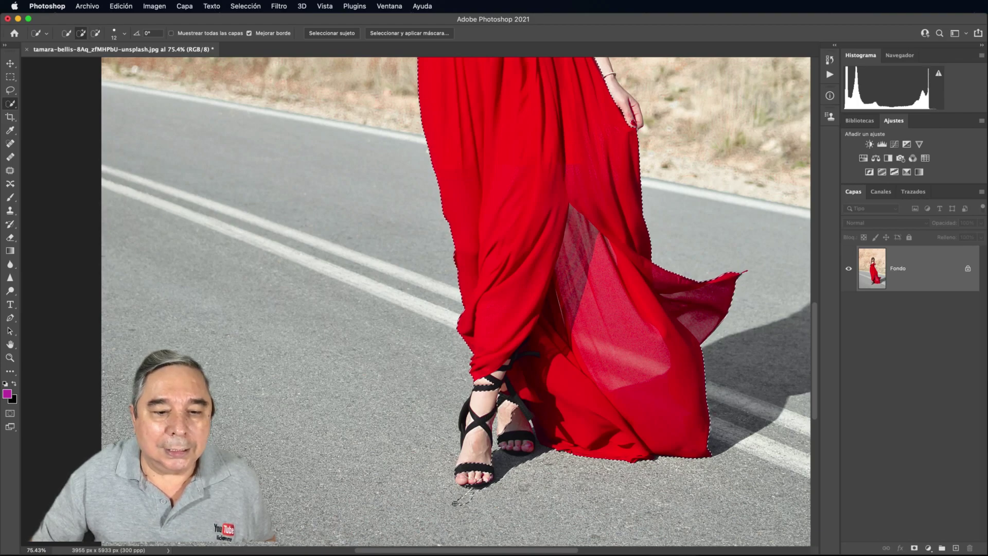
pyautogui.hotkey('ctrl', 'z')
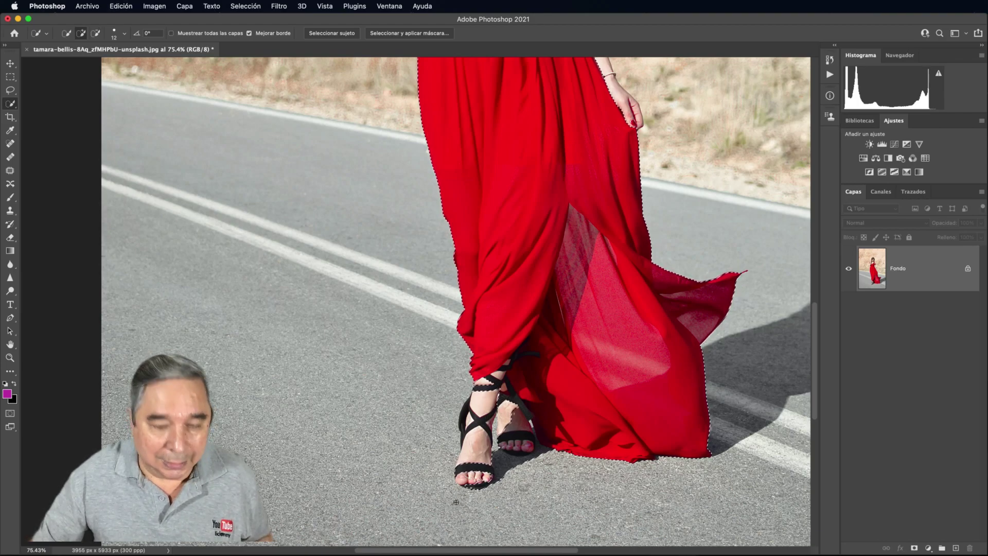
pyautogui.press('alt')
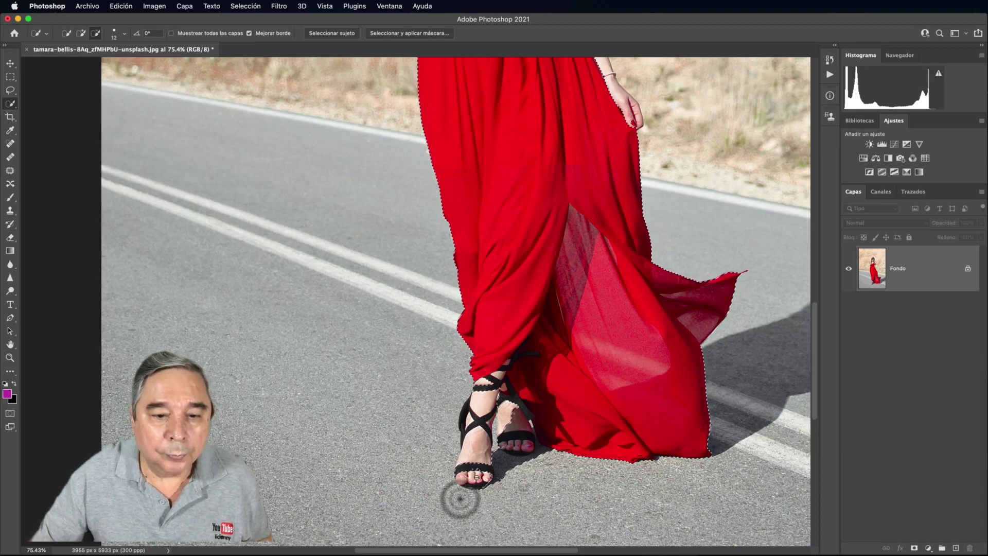
pyautogui.click(482, 489)
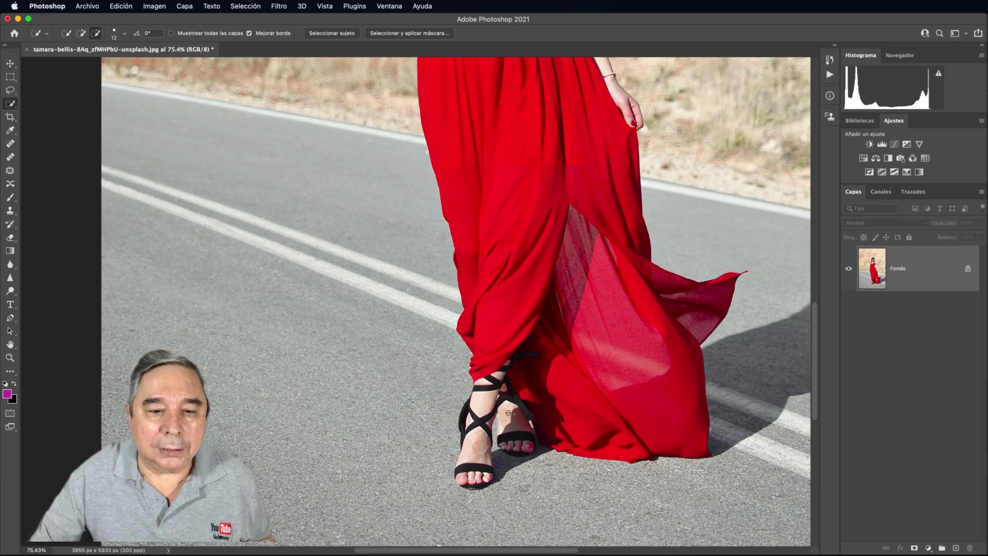
pyautogui.scroll(5, 490, 411)
pyautogui.scroll(2, 508, 411)
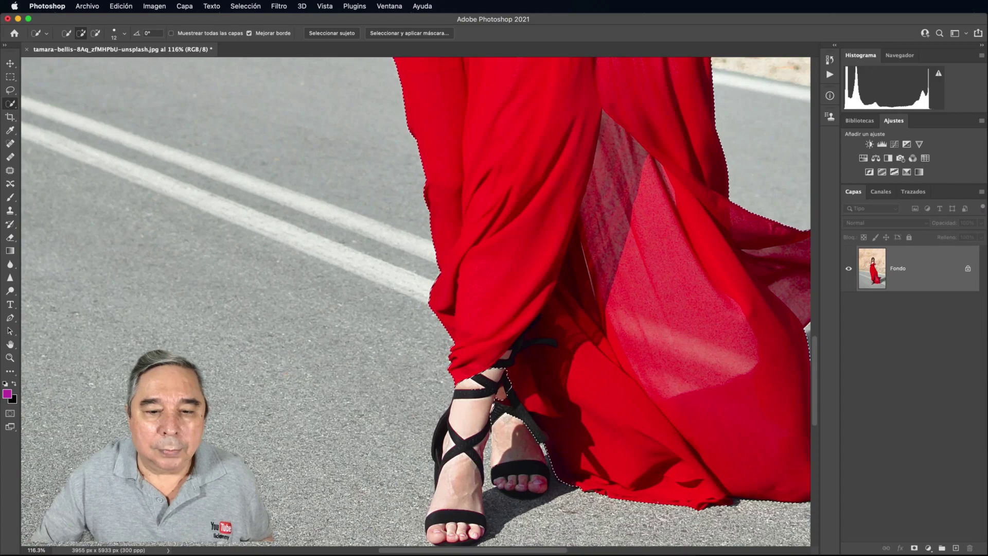
pyautogui.press('alt')
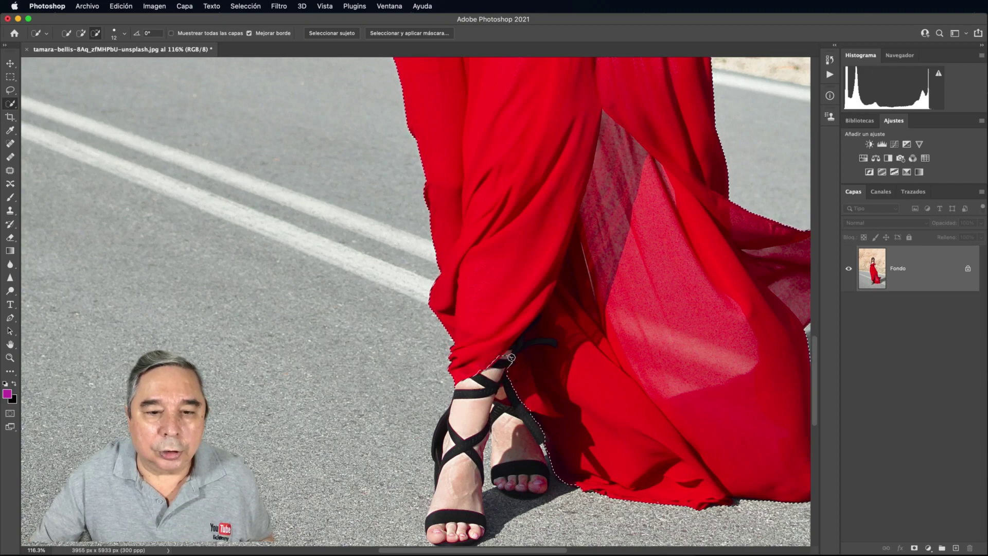
pyautogui.scroll(2, 581, 452)
pyautogui.scroll(2, 581, 453)
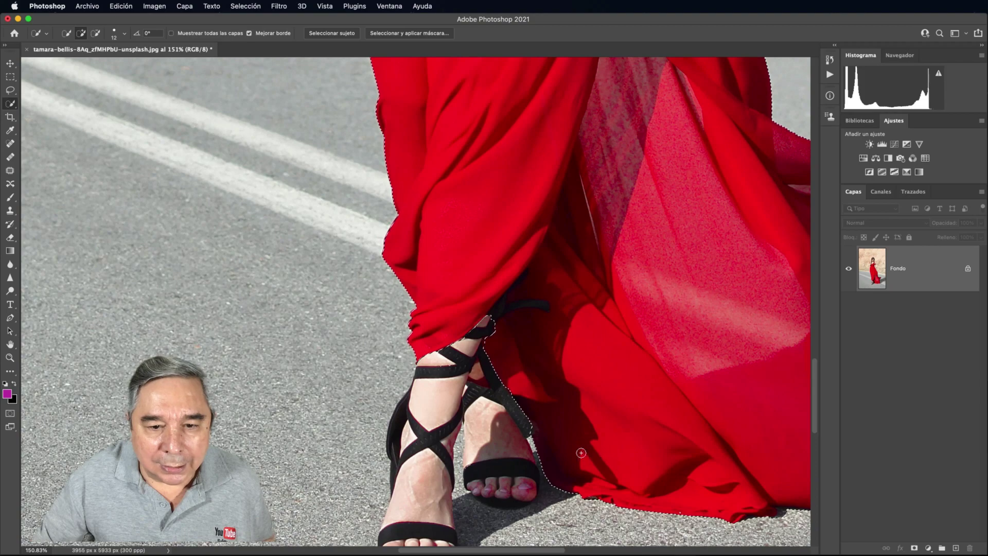
pyautogui.click(581, 453)
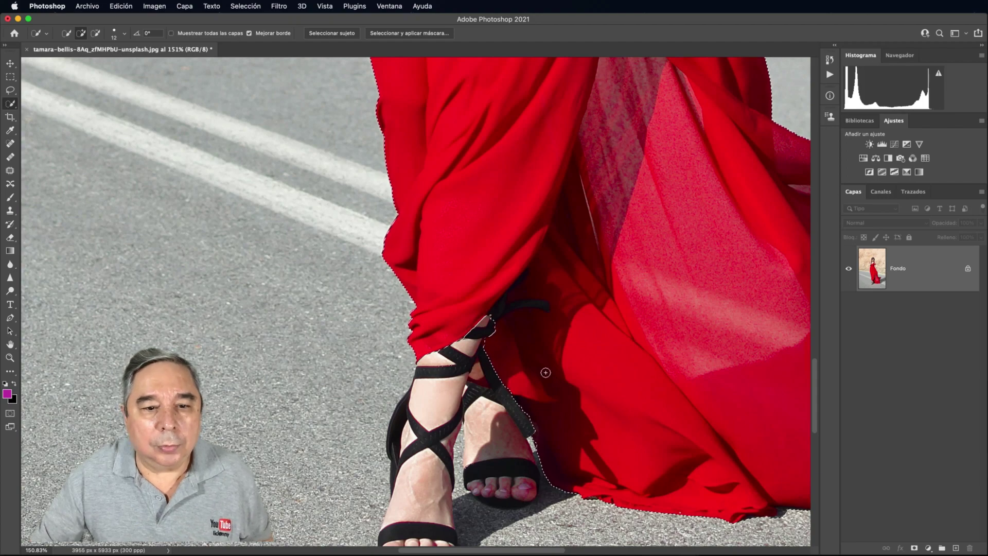
pyautogui.moveTo(640, 346); pyautogui.dragTo(437, 397)
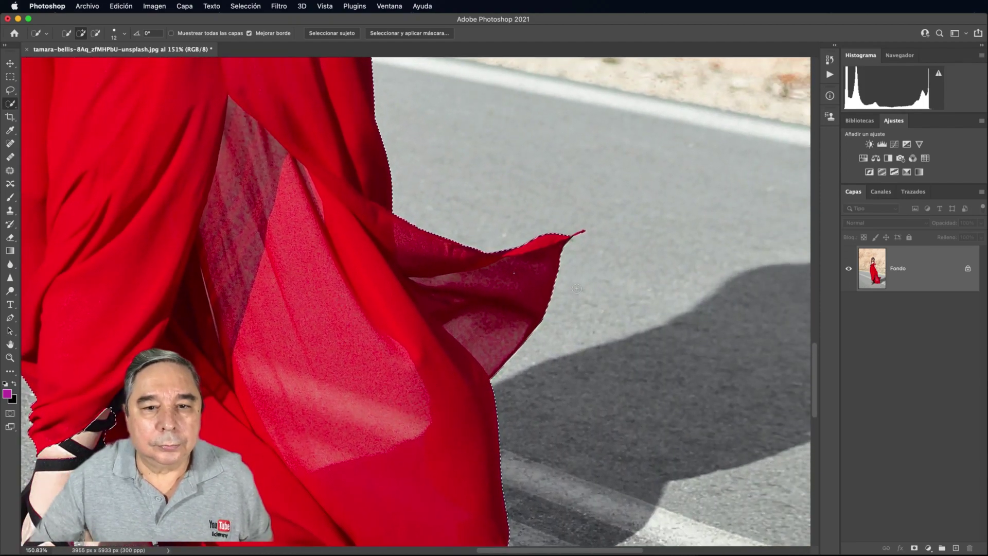
pyautogui.moveTo(447, 269); pyautogui.dragTo(622, 465)
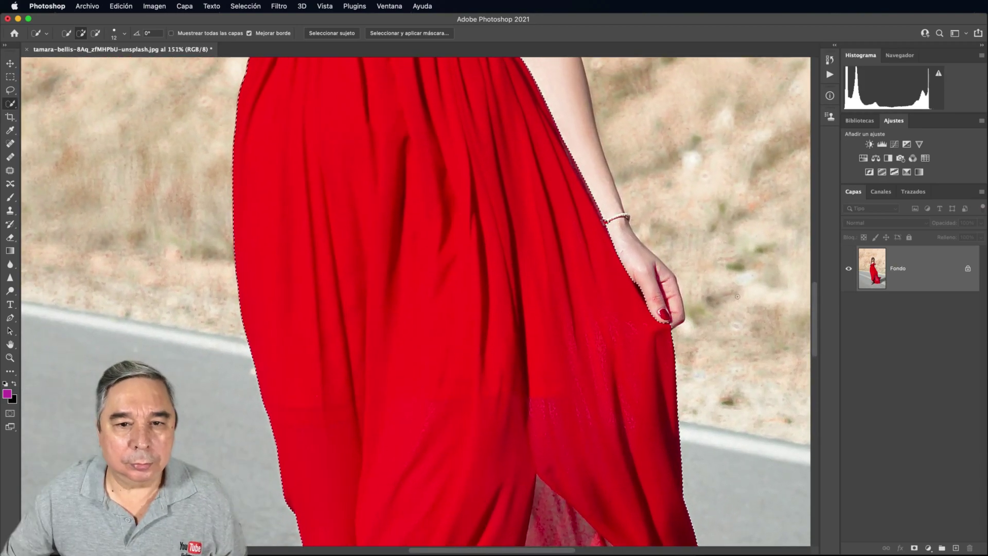
# Zoom in and add the missed red patch between arm and shoulder to the selection.
pyautogui.moveTo(737, 297); pyautogui.dragTo(724, 344)
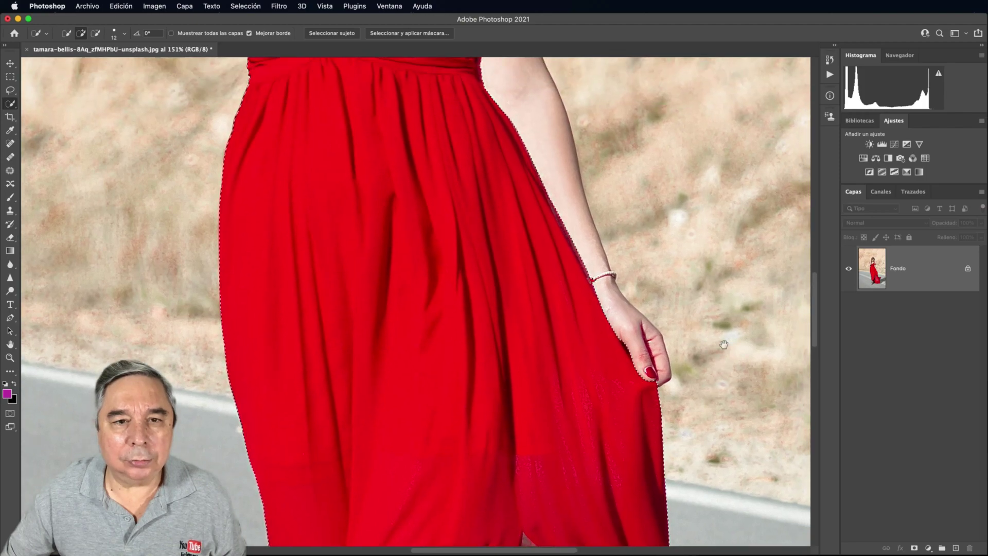
pyautogui.scroll(2, 723, 345)
pyautogui.scroll(5, 691, 327)
pyautogui.scroll(6, 607, 315)
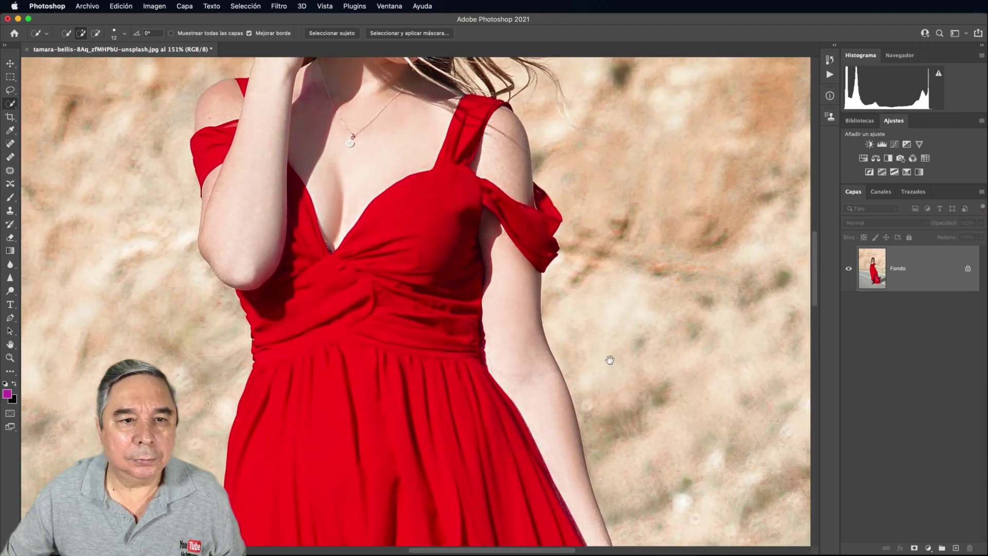
pyautogui.scroll(2, 610, 359)
pyautogui.scroll(3, 566, 334)
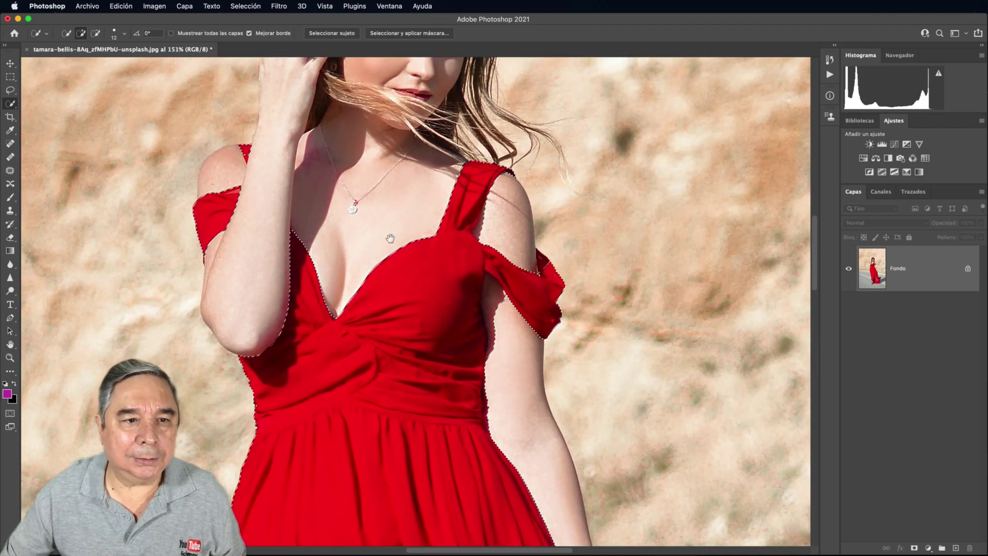
pyautogui.scroll(5, 390, 238)
pyautogui.hscroll(-5, 390, 238)
pyautogui.scroll(3, 489, 289)
pyautogui.hscroll(-3, 489, 288)
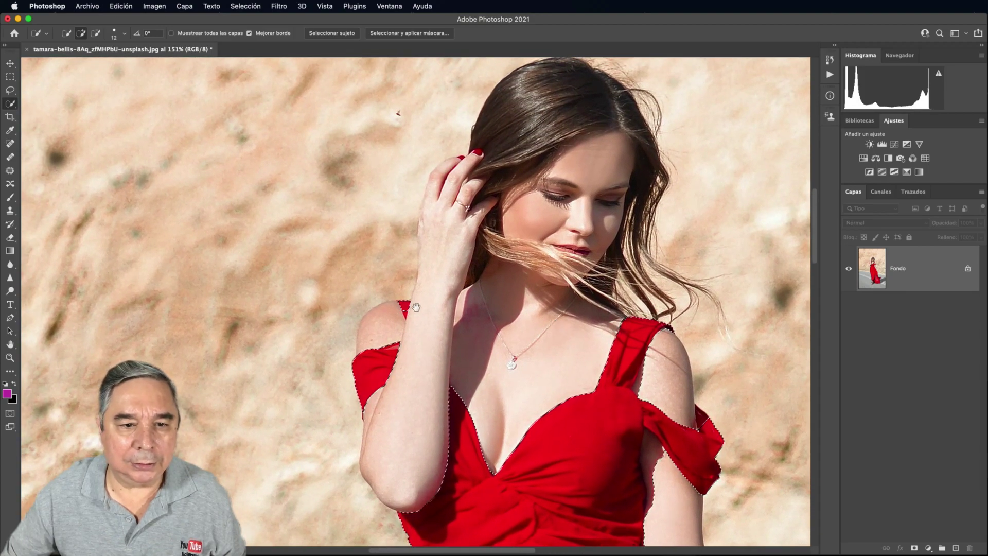
pyautogui.scroll(2, 416, 311)
pyautogui.scroll(2, 418, 315)
pyautogui.scroll(2, 420, 321)
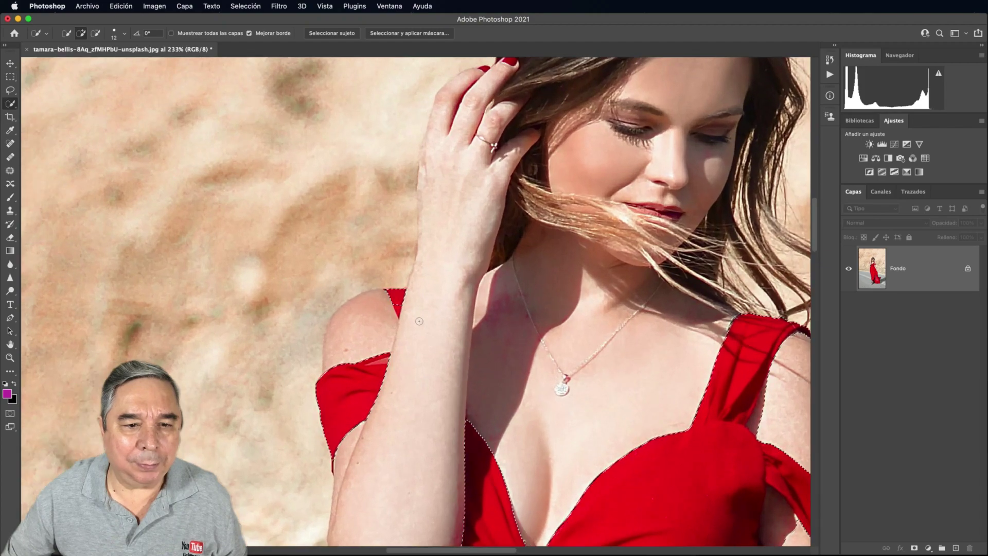
pyautogui.scroll(5, 419, 322)
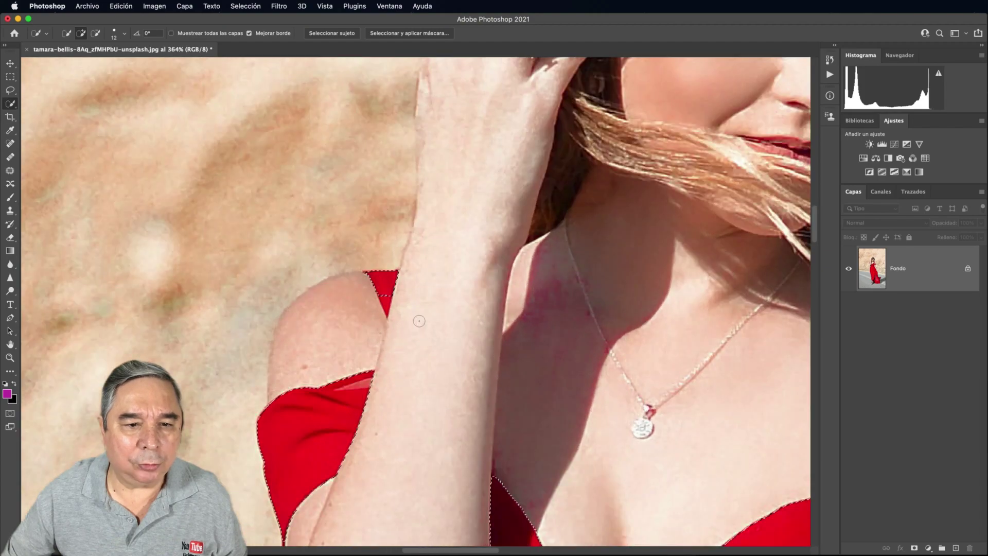
pyautogui.click(384, 287)
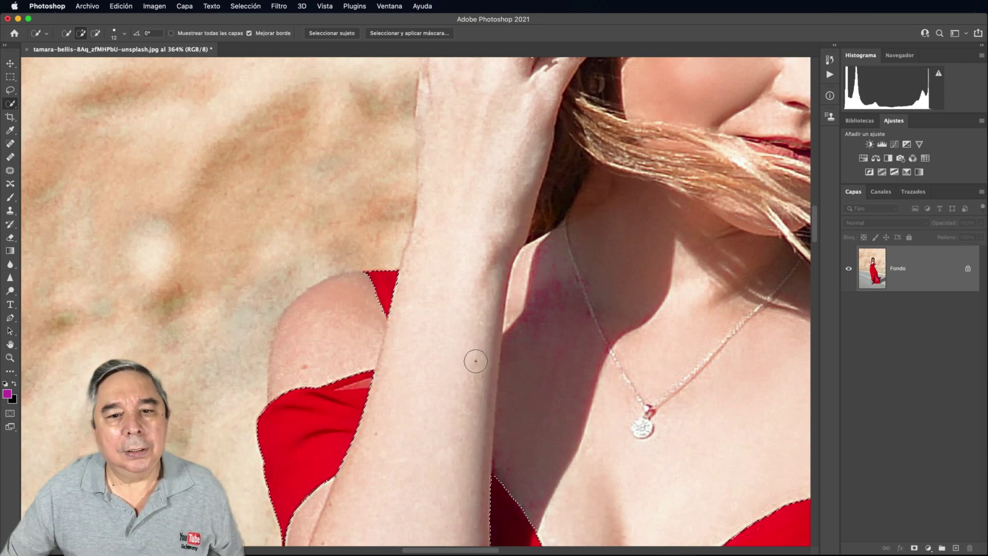
pyautogui.scroll(-5, 475, 361)
pyautogui.scroll(-3, 475, 361)
pyautogui.scroll(-2, 475, 361)
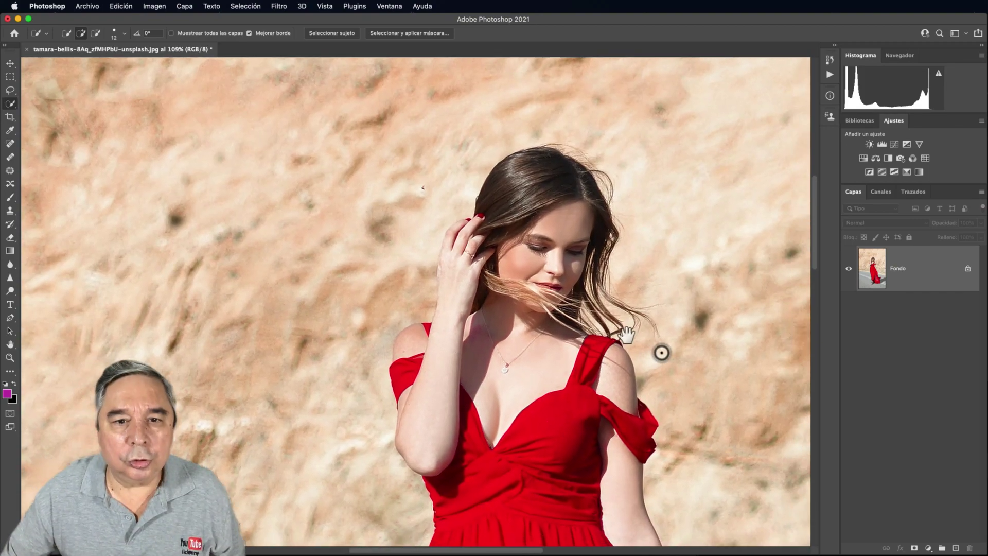
pyautogui.moveTo(658, 350); pyautogui.dragTo(578, 299)
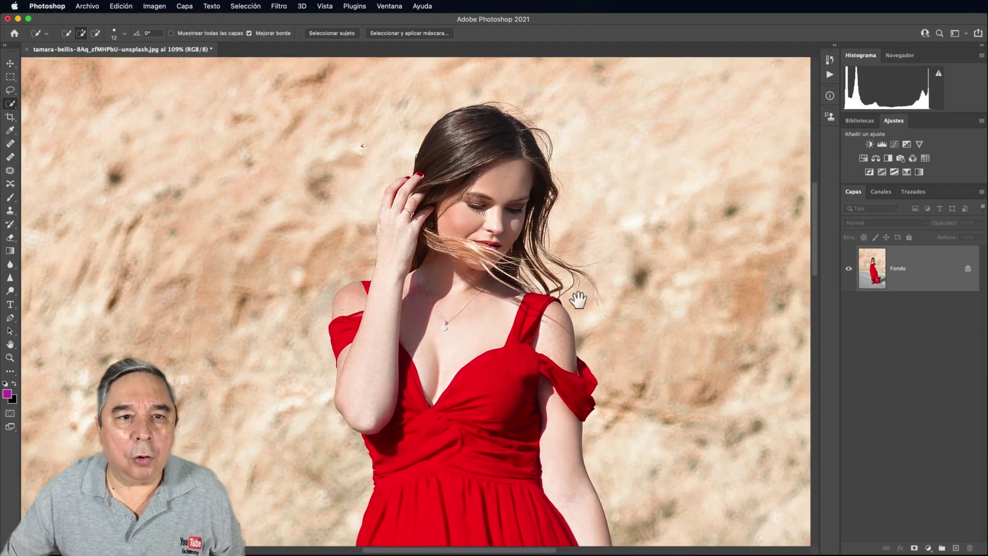
# Open 'Seleccionar y aplicar máscara' and frame the whole isolated dress on transparency.
pyautogui.click(437, 33)
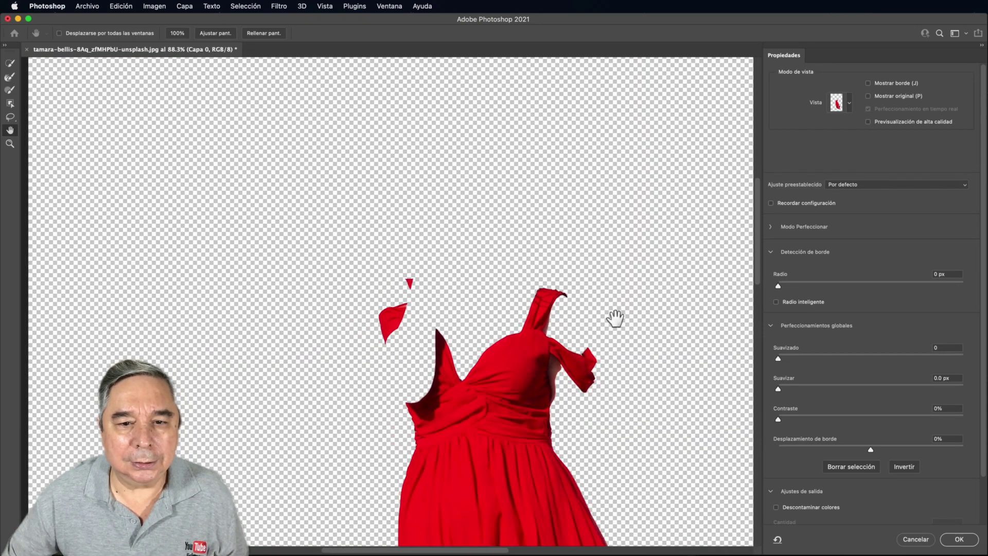
pyautogui.moveTo(615, 318); pyautogui.dragTo(593, 130)
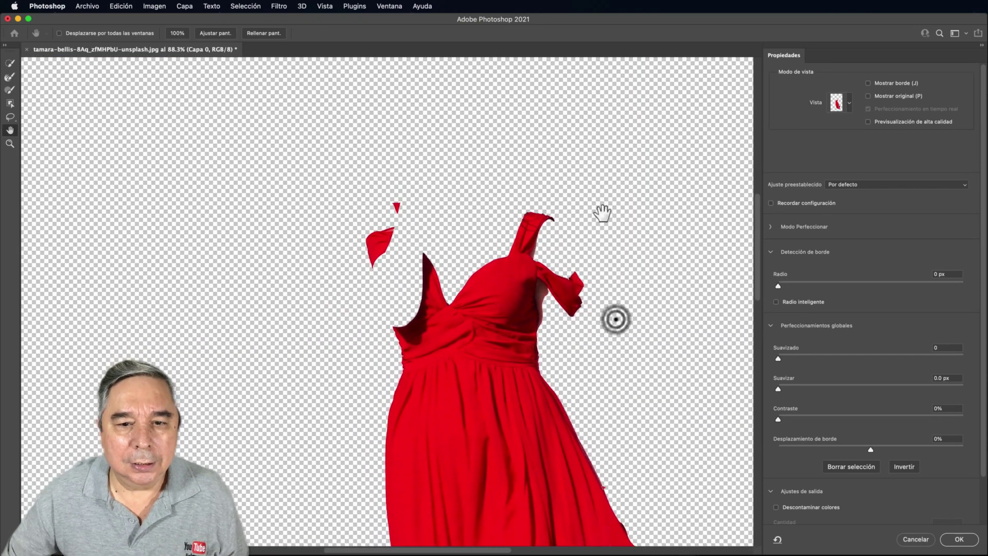
pyautogui.scroll(-5, 574, 220)
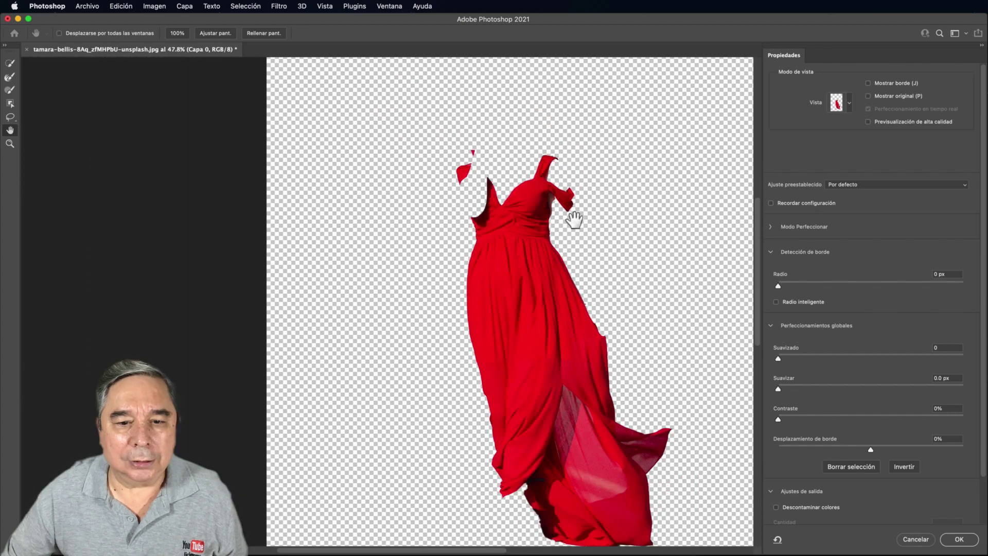
pyautogui.scroll(-2, 580, 223)
pyautogui.scroll(2, 591, 233)
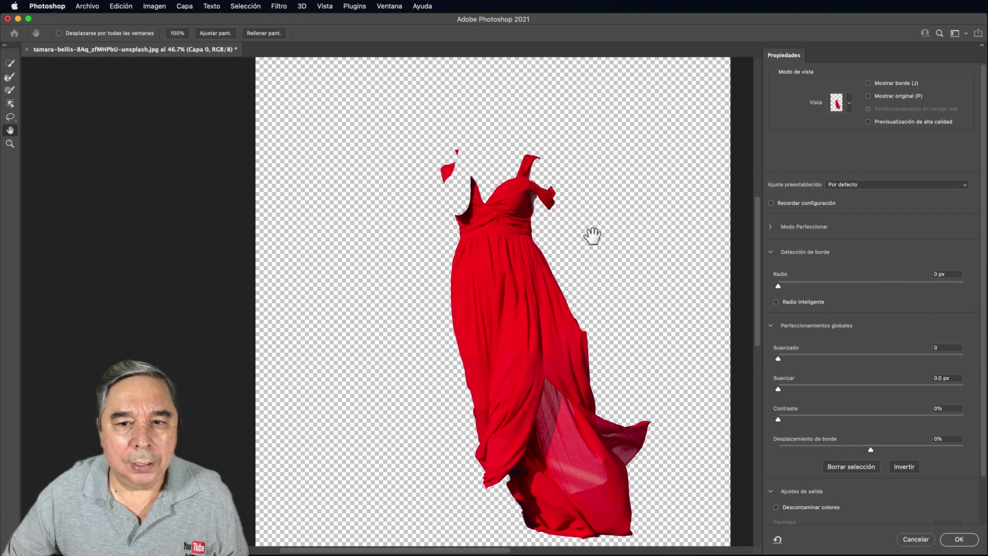
pyautogui.moveTo(604, 234); pyautogui.dragTo(606, 234)
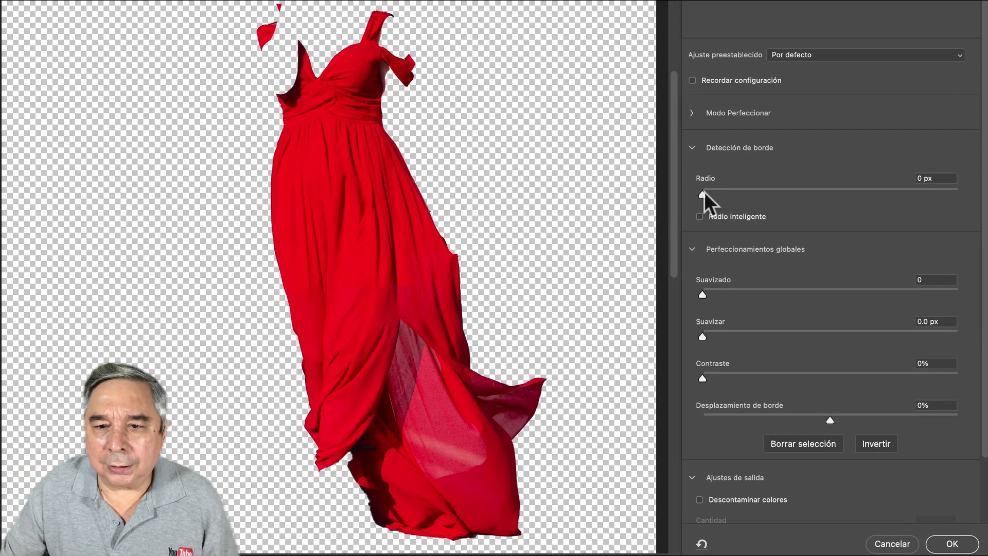
# Apply Radio 1 px with Radio inteligente, Suavizado 3, Contraste 5%, Desplazamiento de borde +4%.
pyautogui.click(704, 194)
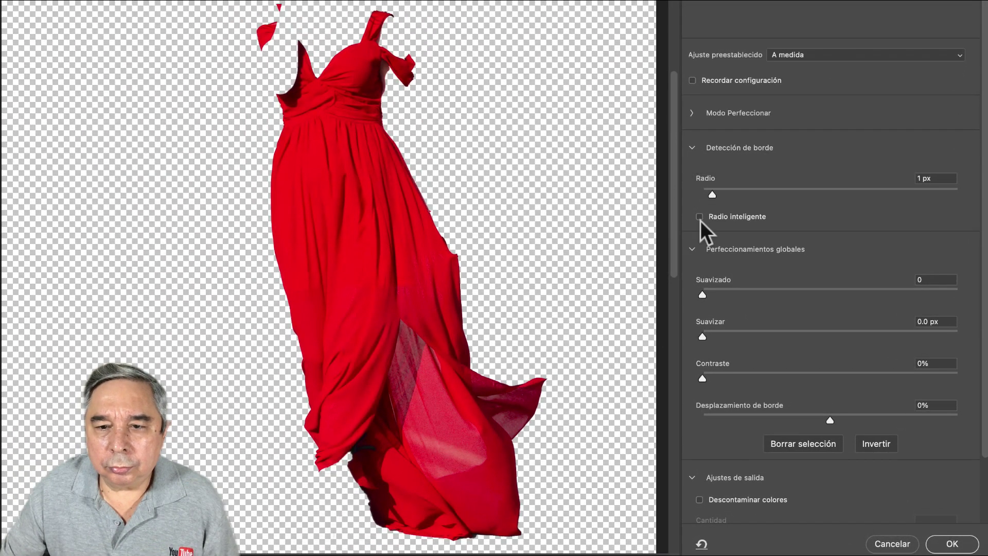
pyautogui.click(699, 217)
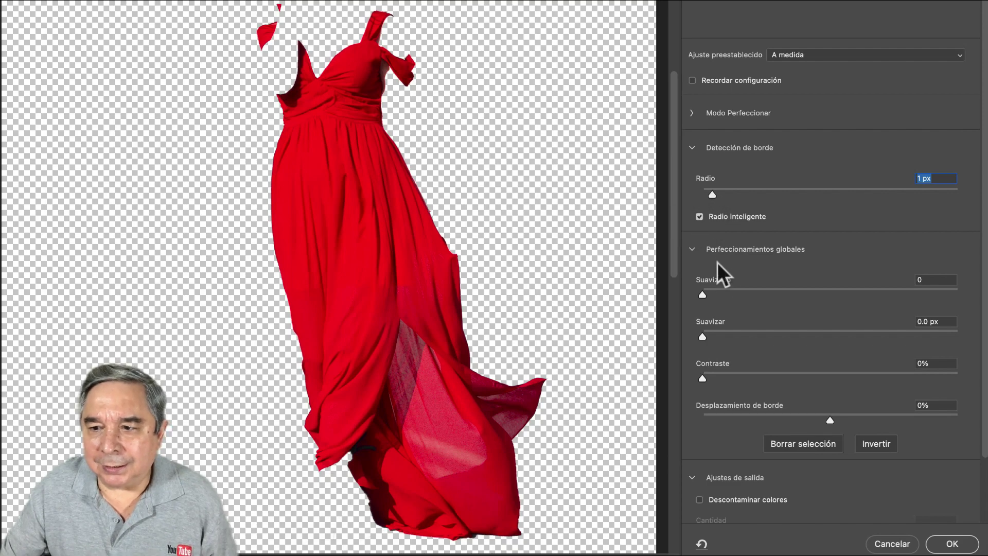
pyautogui.click(702, 288)
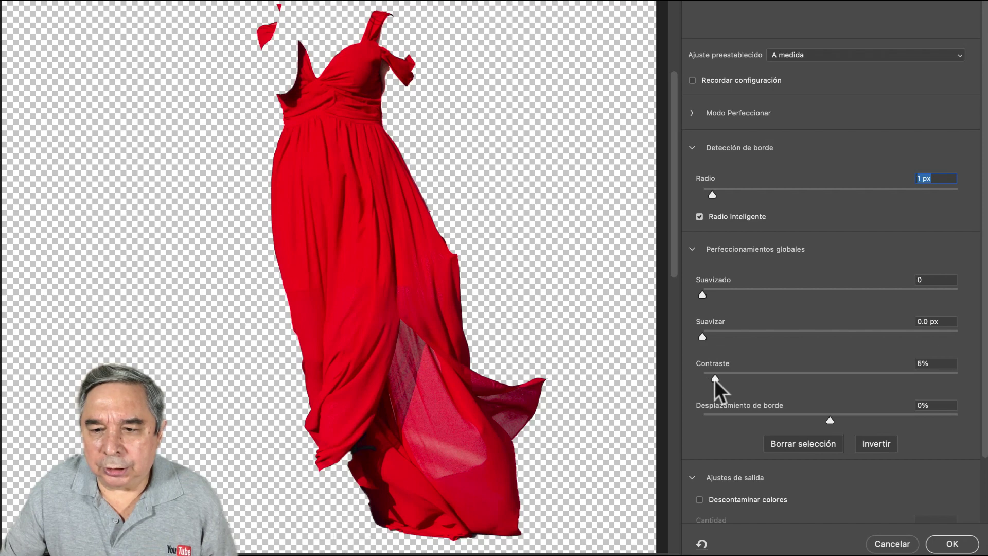
pyautogui.click(714, 379)
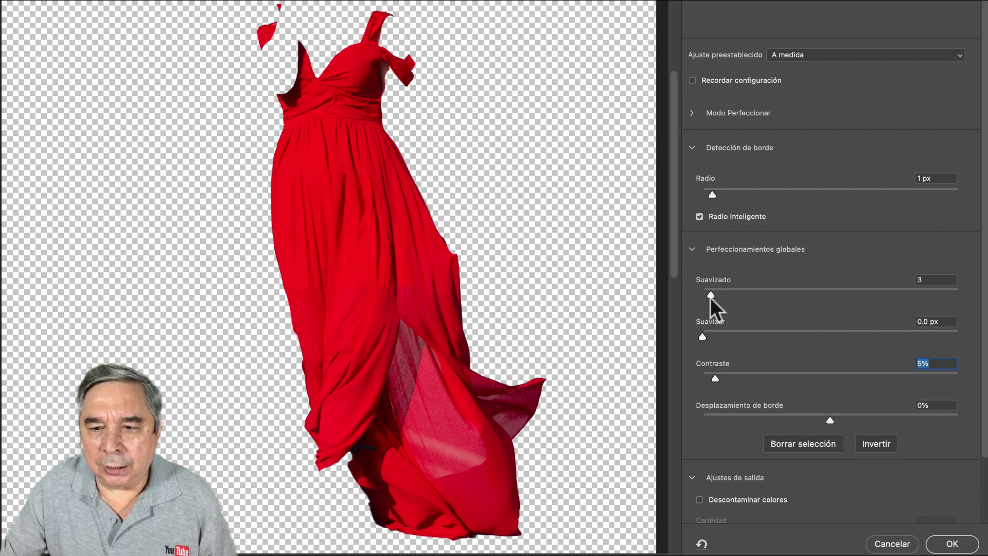
pyautogui.moveTo(710, 297); pyautogui.dragTo(711, 297)
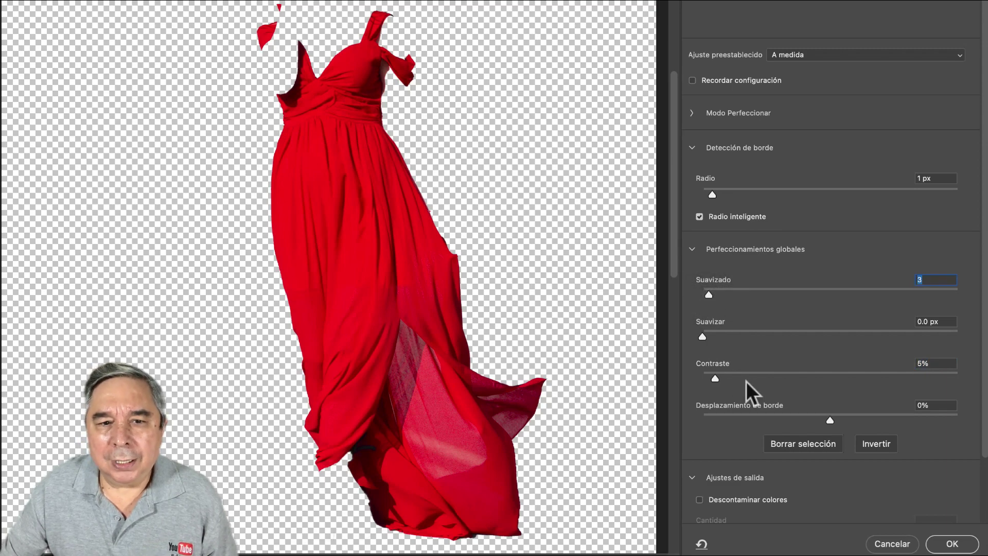
pyautogui.scroll(-2, 746, 380)
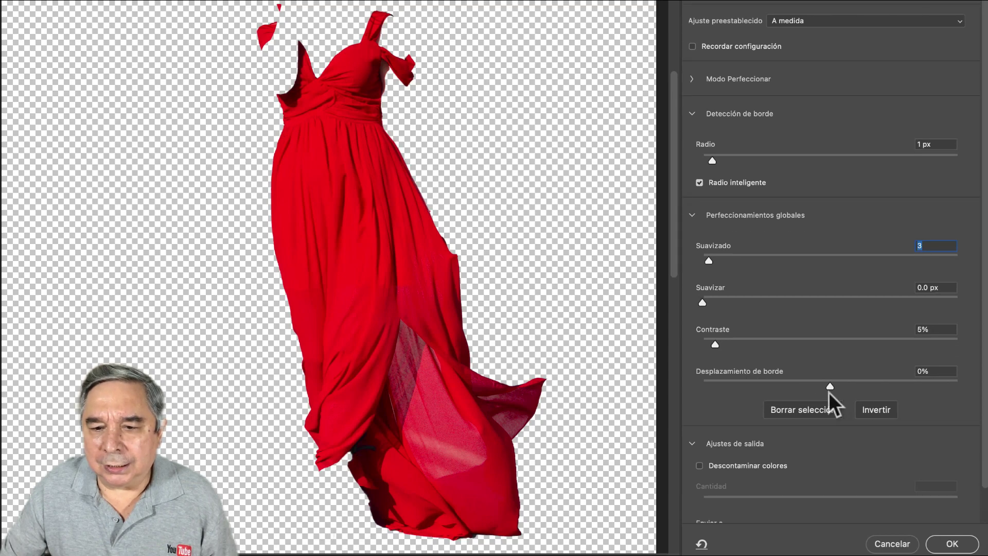
pyautogui.moveTo(830, 386); pyautogui.dragTo(834, 385)
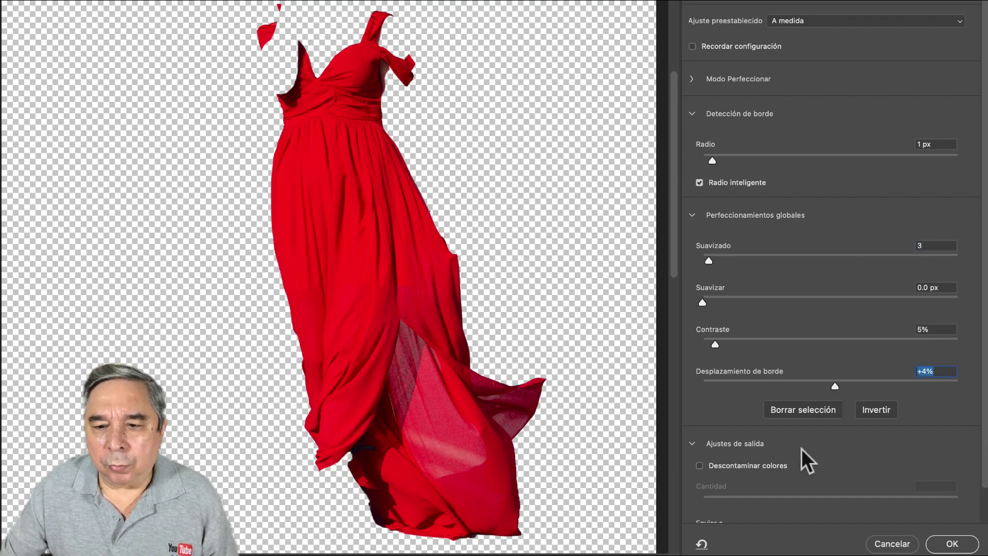
pyautogui.scroll(-3, 900, 467)
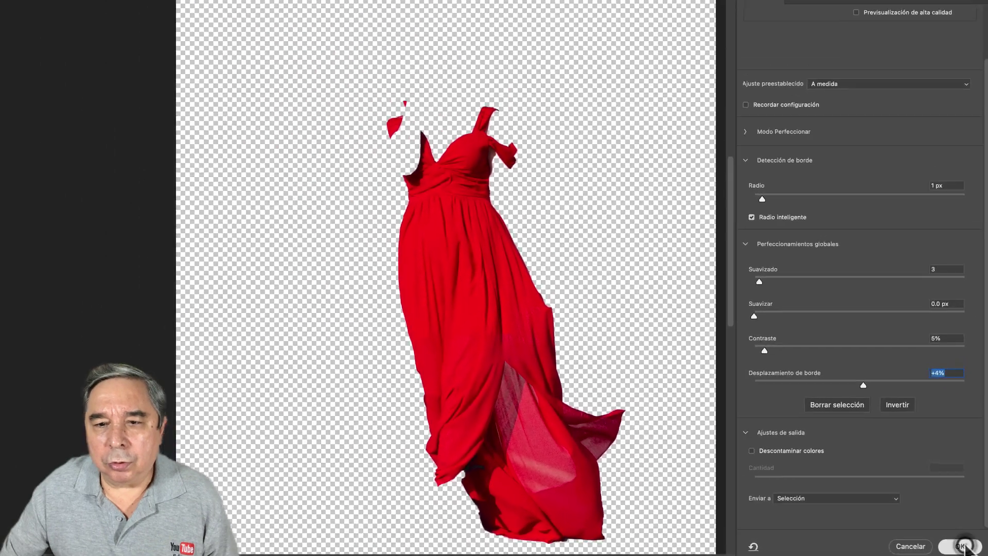
pyautogui.click(955, 544)
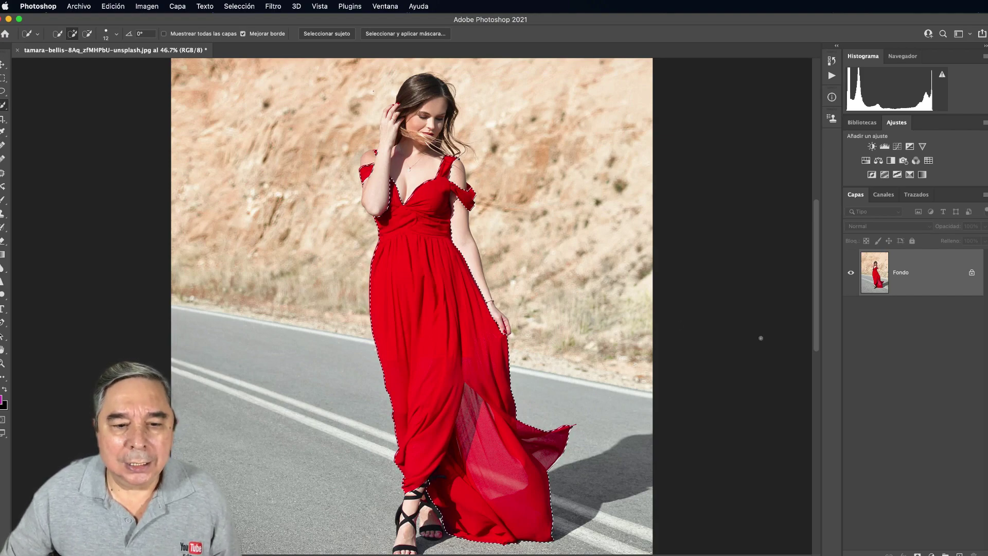
# Create a Tono/saturación 1 adjustment layer masked by the current dress selection.
pyautogui.click(865, 160)
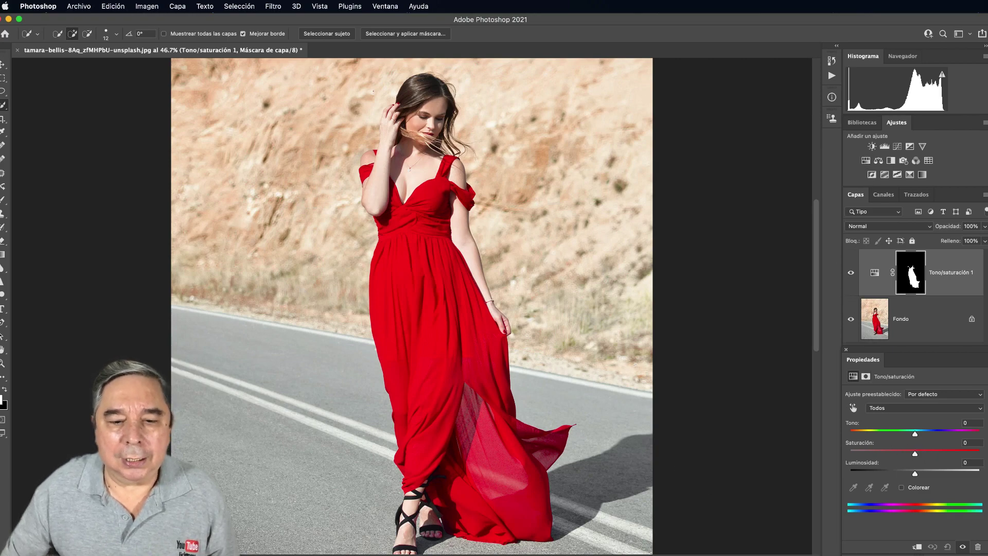
pyautogui.hscroll(-6, 574, 306)
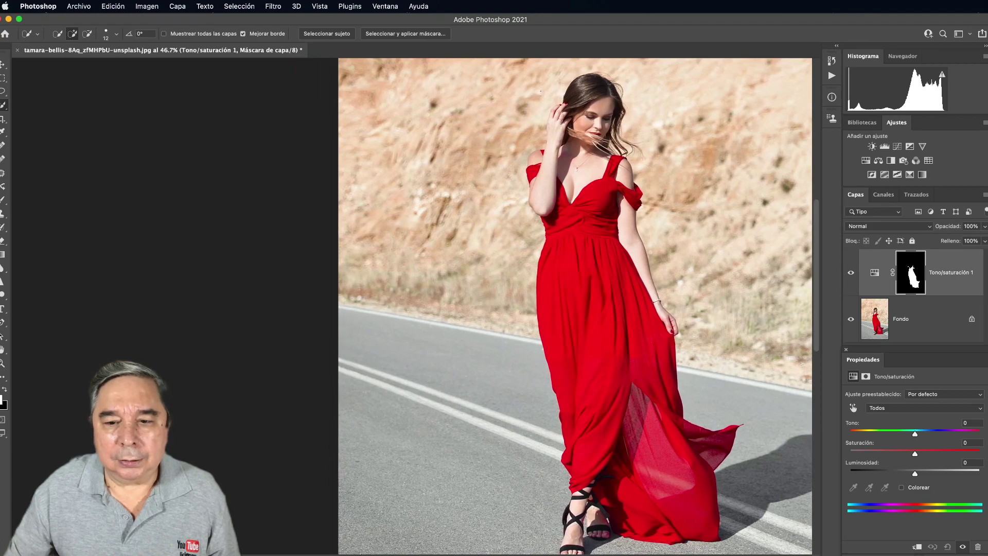
pyautogui.hscroll(-2, 633, 473)
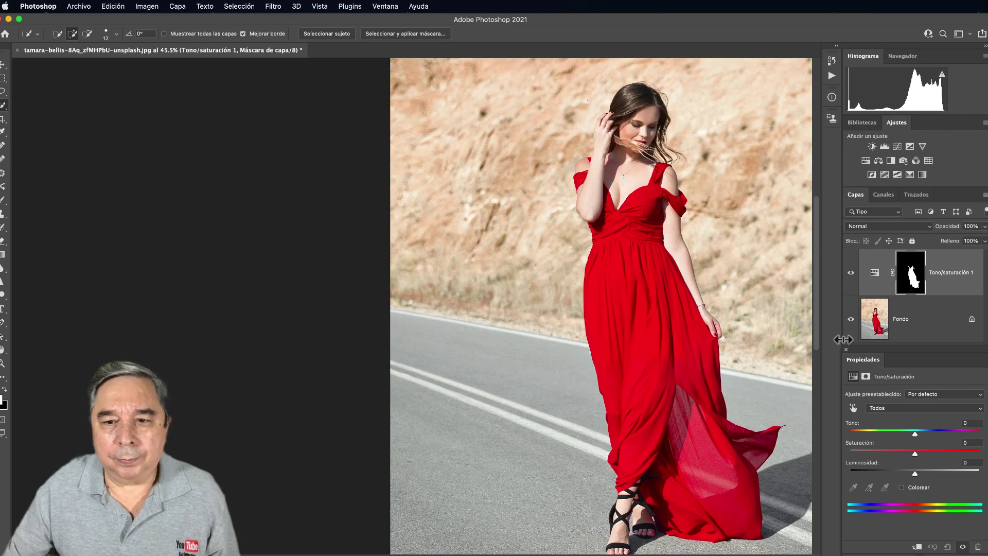
pyautogui.scroll(3, 816, 321)
pyautogui.scroll(-3, 816, 321)
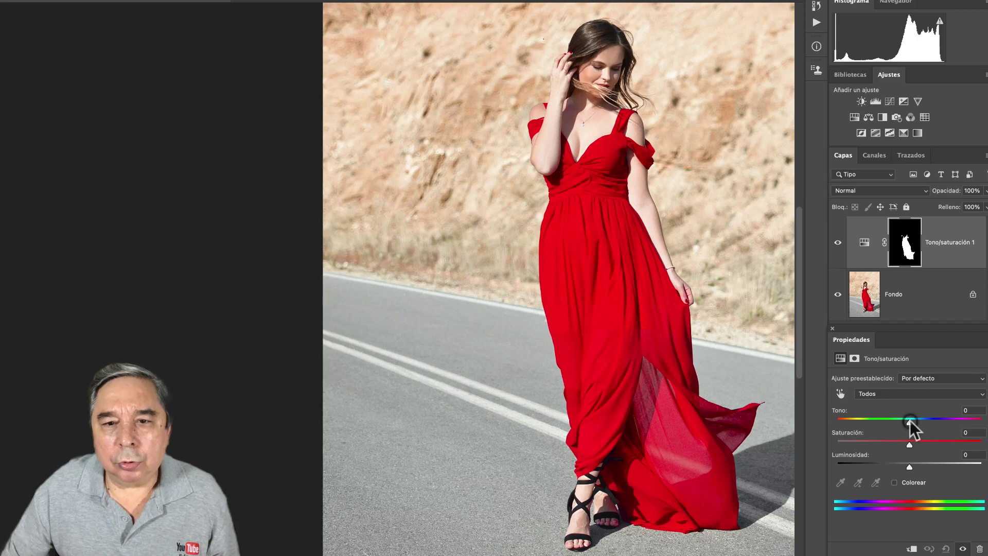
# Sweep the dress hue away from red through purple, green and blue tones.
pyautogui.moveTo(909, 420); pyautogui.dragTo(873, 418)
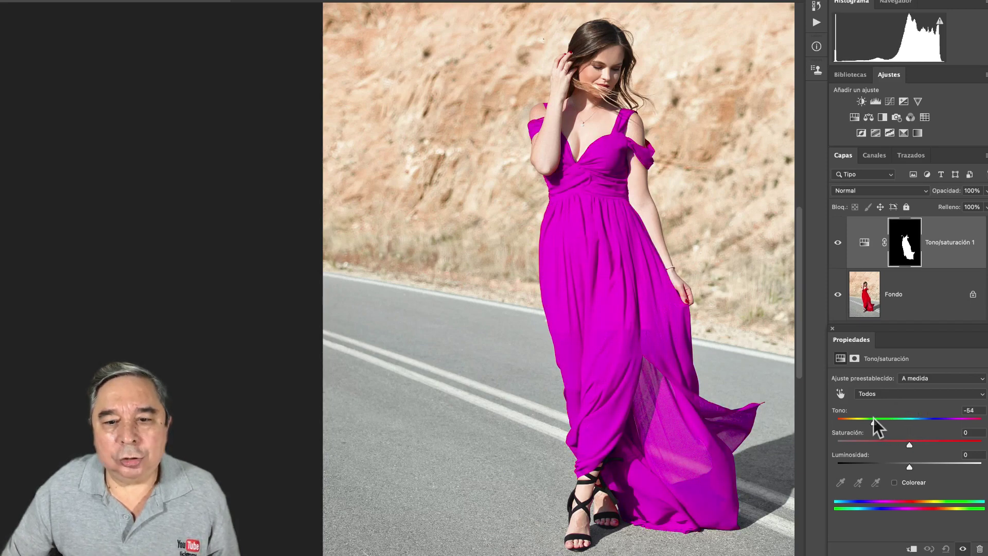
pyautogui.moveTo(873, 417); pyautogui.dragTo(835, 414)
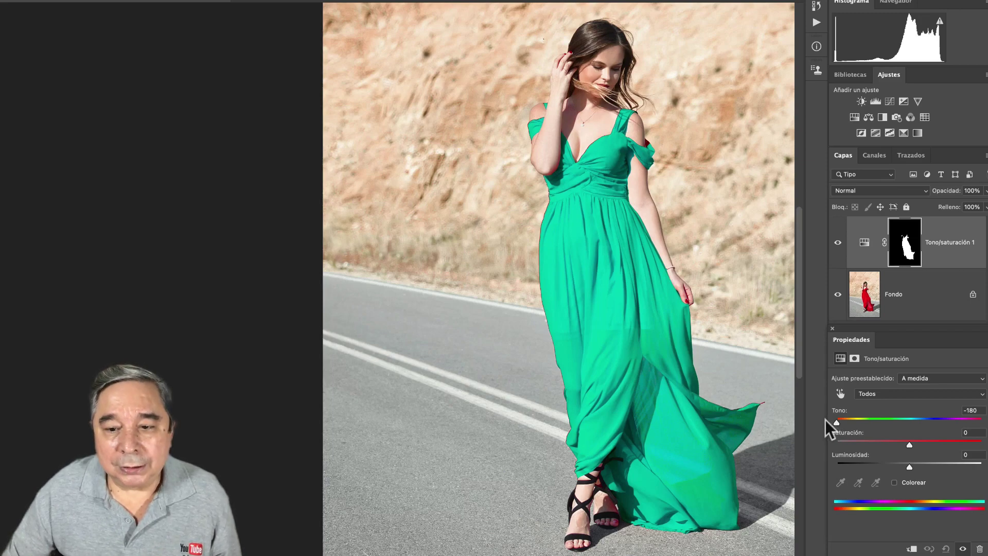
pyautogui.moveTo(836, 420)
pyautogui.mouseDown()
pyautogui.moveTo(869, 423)
pyautogui.moveTo(856, 419)
pyautogui.mouseUp()
pyautogui.scroll(1, 719, 399)
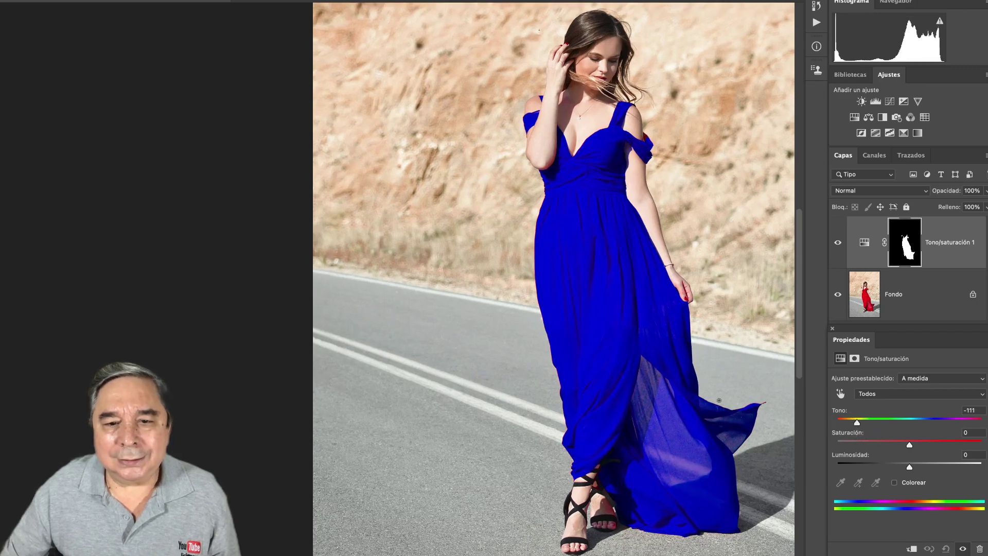
pyautogui.scroll(1, 719, 400)
pyautogui.scroll(1, 719, 400)
pyautogui.scroll(1, 719, 399)
pyautogui.scroll(1, 719, 400)
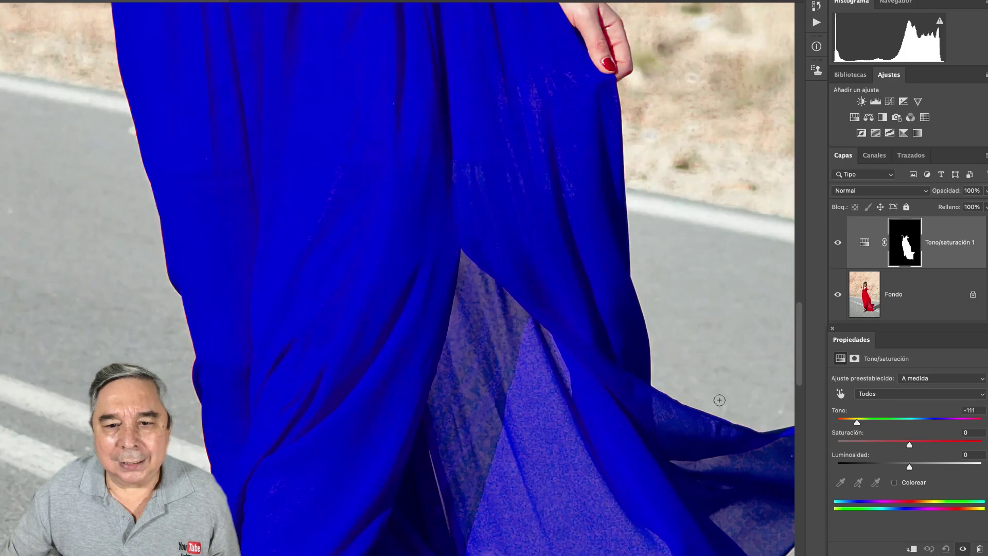
pyautogui.scroll(2, 718, 400)
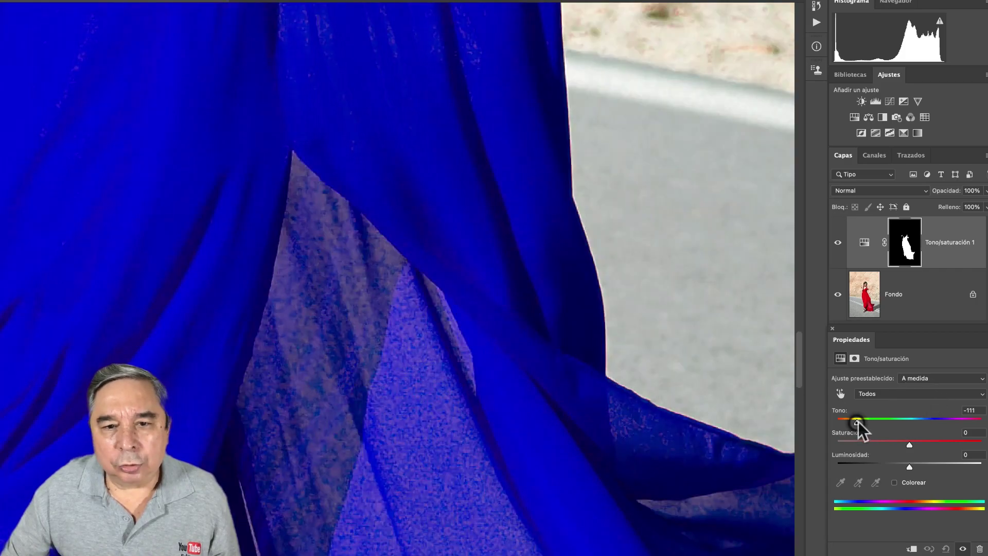
# Settle the dress hue at +54 so the dress turns yellow-orange.
pyautogui.moveTo(857, 421); pyautogui.dragTo(861, 422)
pyautogui.scroll(1, 624, 322)
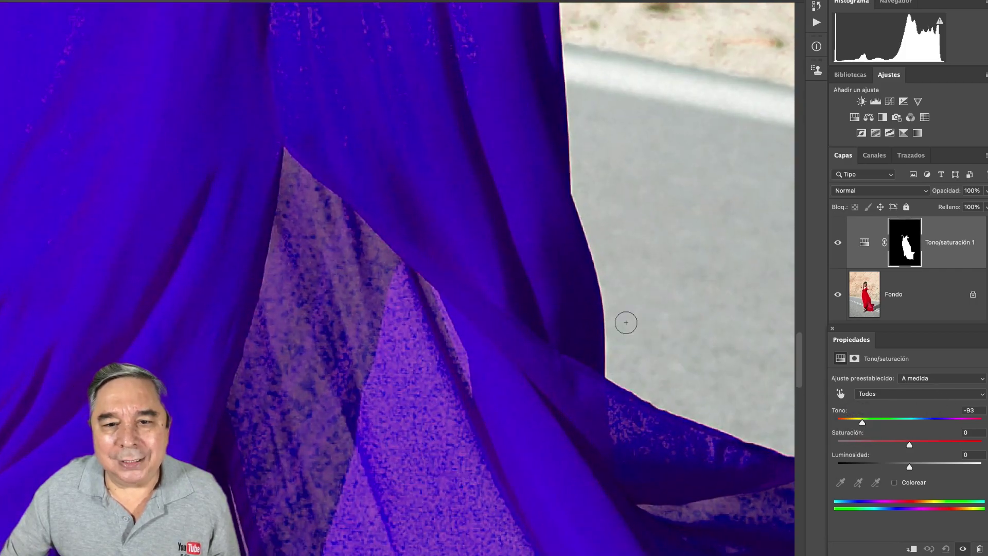
pyautogui.scroll(1, 625, 322)
pyautogui.scroll(1, 625, 324)
pyautogui.scroll(1, 625, 324)
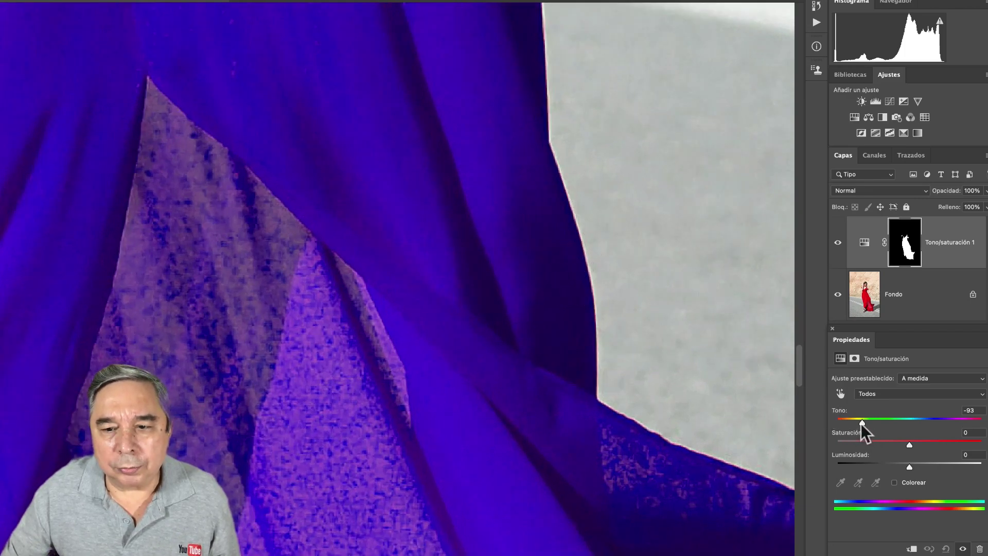
pyautogui.moveTo(862, 418); pyautogui.dragTo(944, 429)
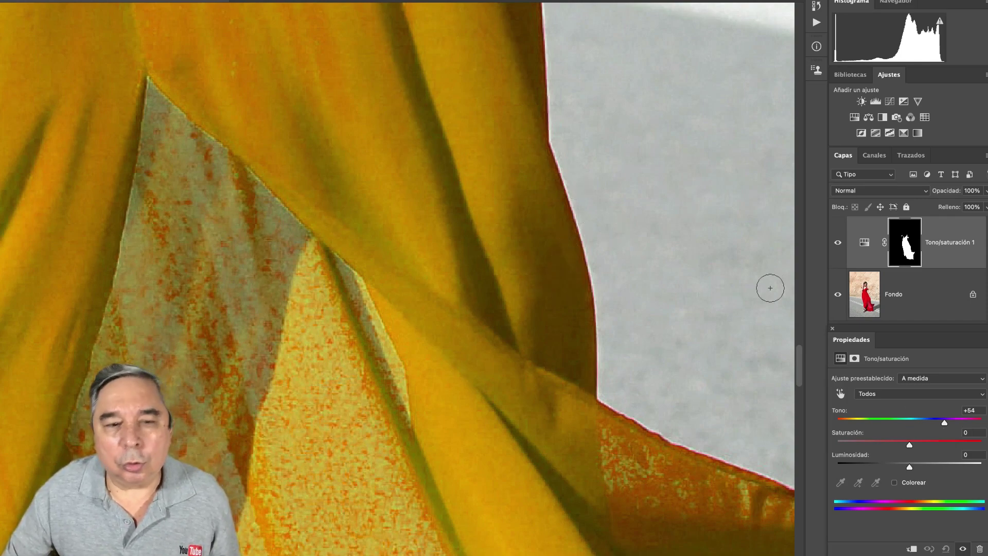
# Expand the dress mask edge with Shift Edge set to +100% in Select and Mask.
pyautogui.doubleClick(906, 250)
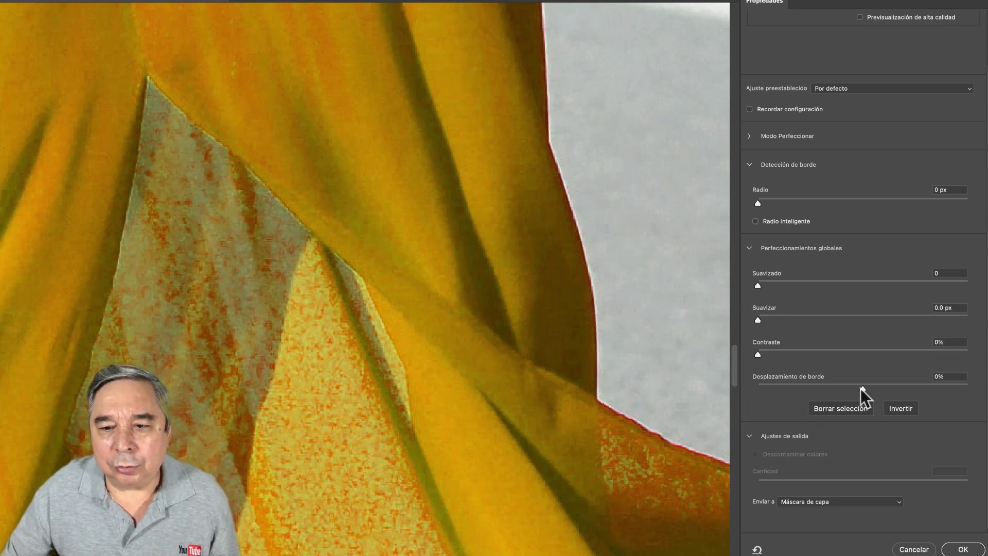
pyautogui.moveTo(861, 389)
pyautogui.mouseDown()
pyautogui.moveTo(746, 376)
pyautogui.moveTo(986, 409)
pyautogui.mouseUp()
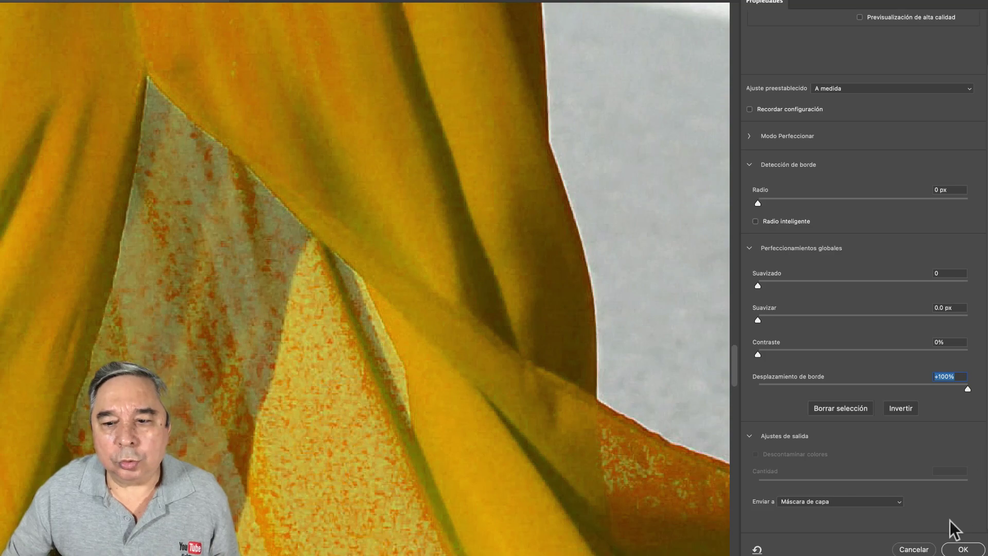
pyautogui.click(962, 551)
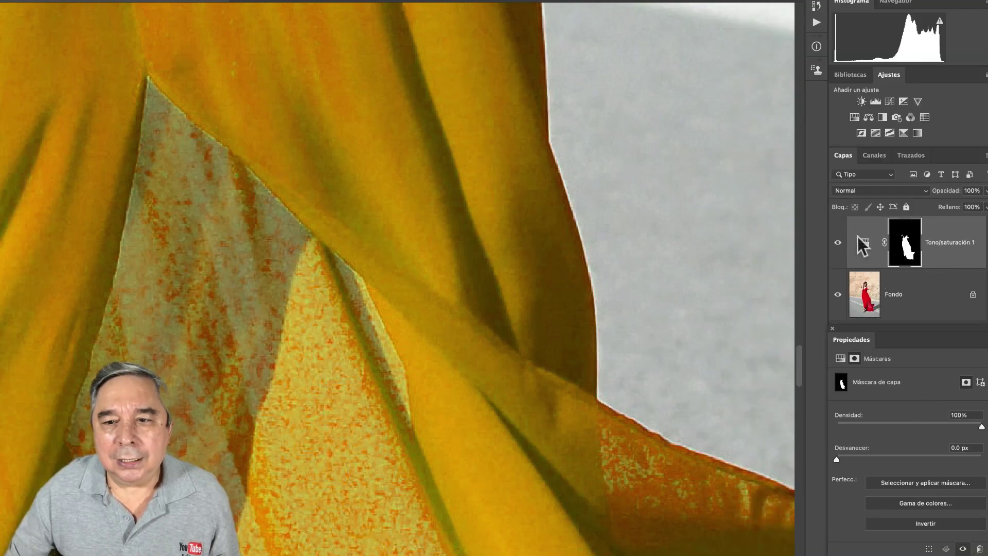
# Return the dress hue to 0 so the dress is red again.
pyautogui.click(861, 242)
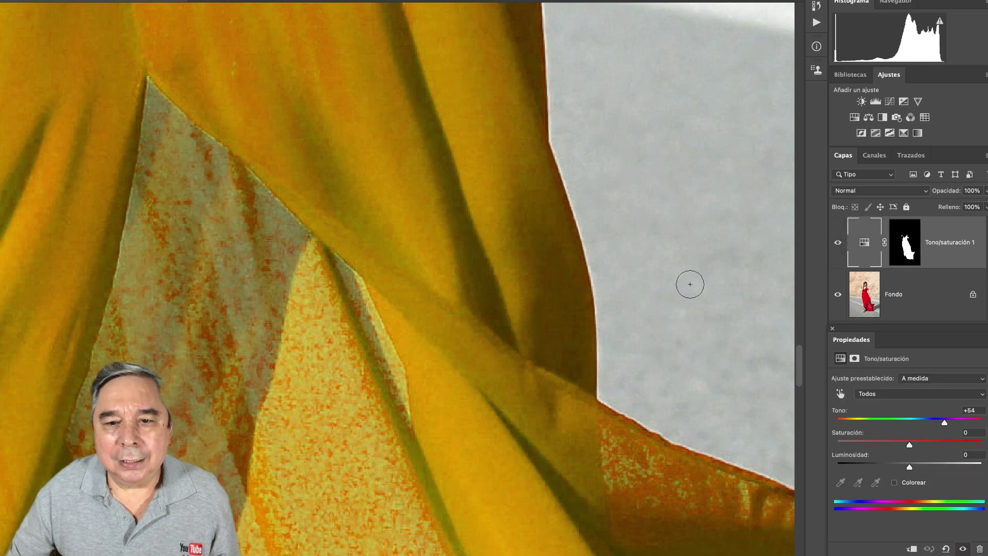
pyautogui.scroll(-3, 690, 284)
pyautogui.scroll(-3, 705, 278)
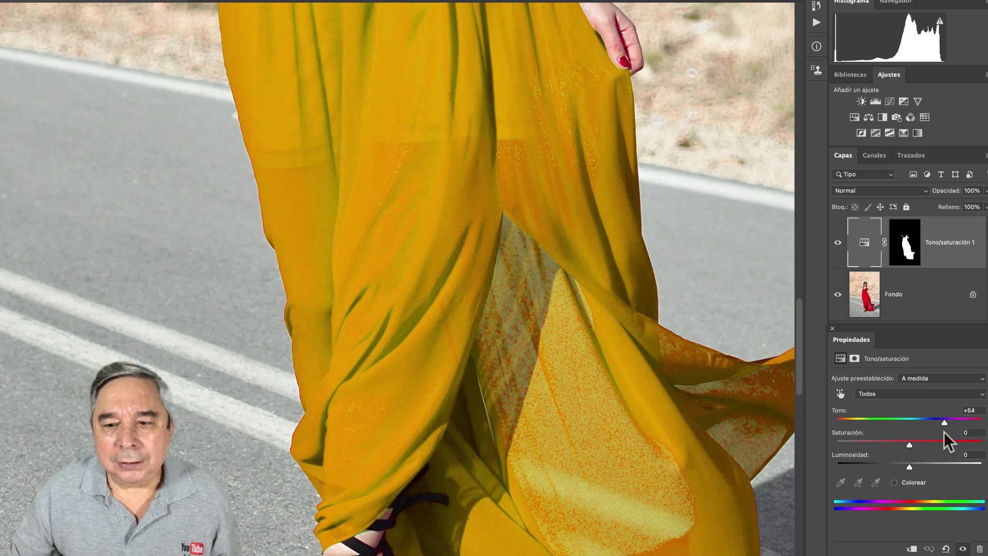
pyautogui.moveTo(944, 418); pyautogui.dragTo(909, 418)
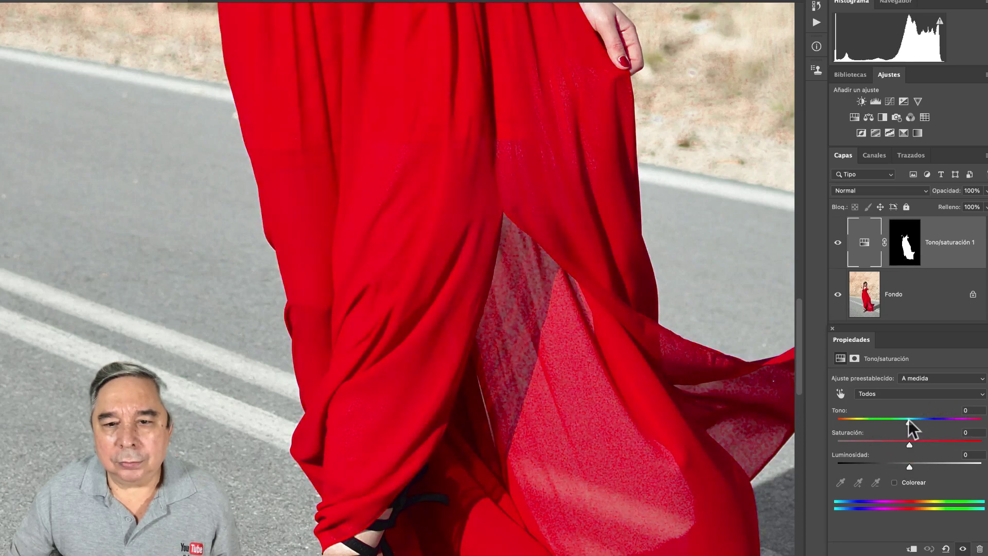
# Raise the dress saturation to +29 with the woman in view.
pyautogui.scroll(-3, 679, 230)
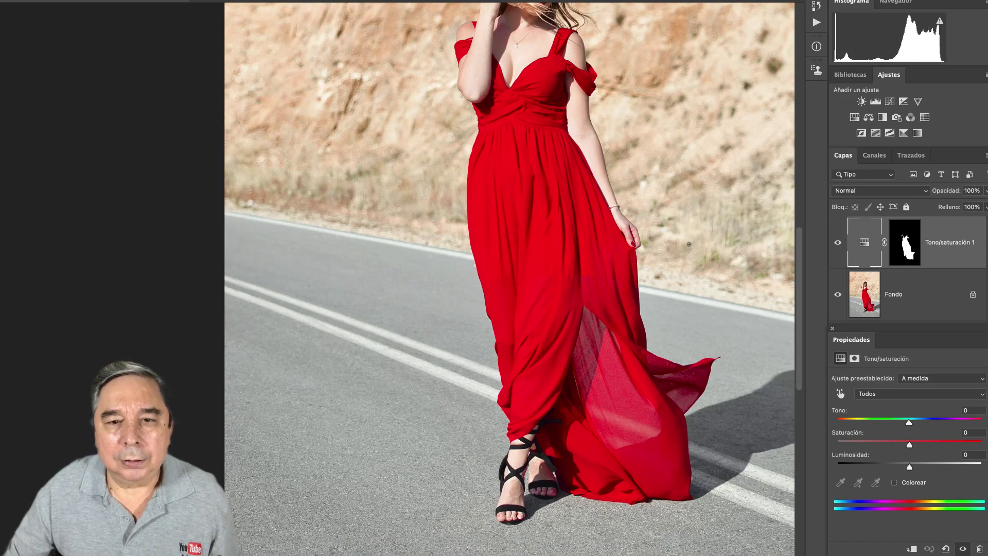
pyautogui.moveTo(653, 220); pyautogui.dragTo(683, 252)
pyautogui.scroll(-1, 682, 252)
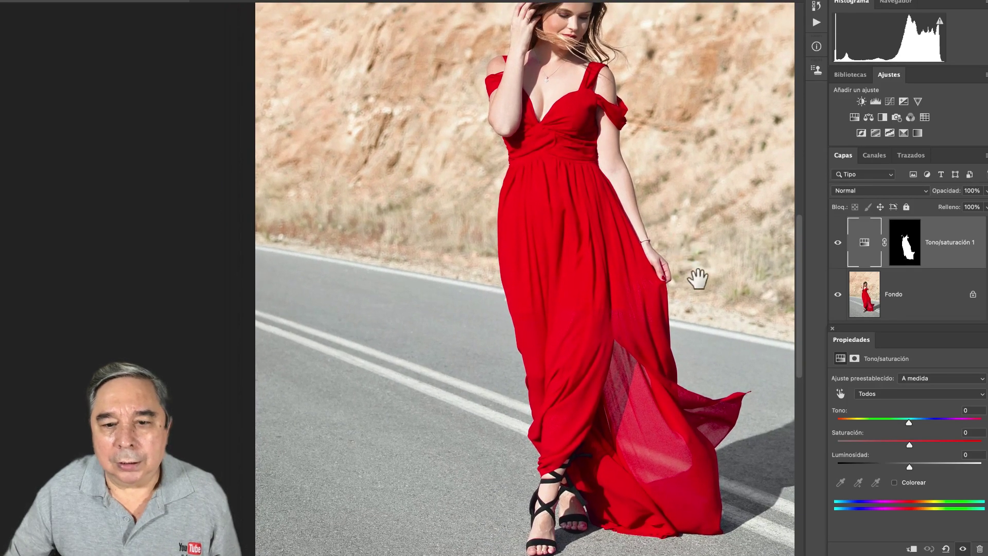
pyautogui.scroll(-2, 695, 276)
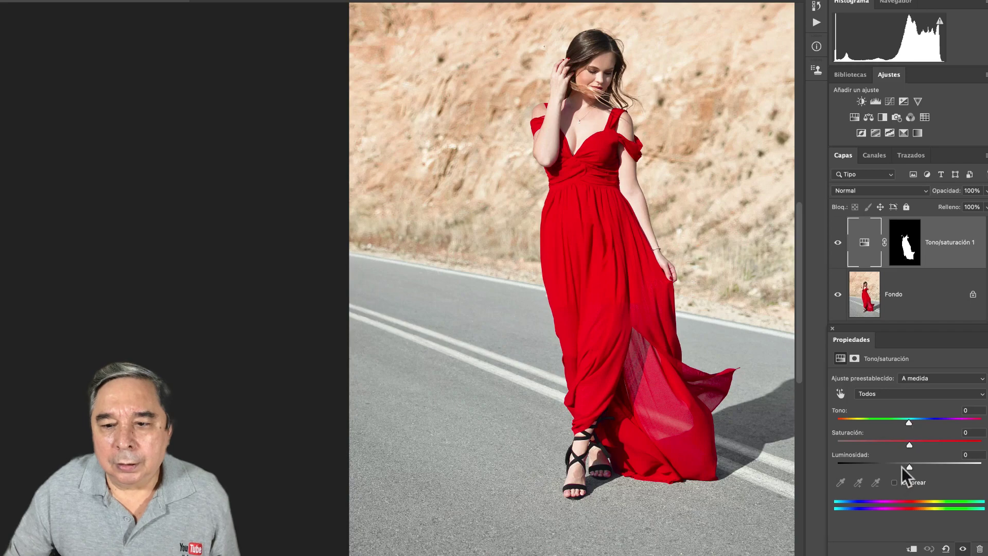
pyautogui.moveTo(908, 444); pyautogui.dragTo(929, 444)
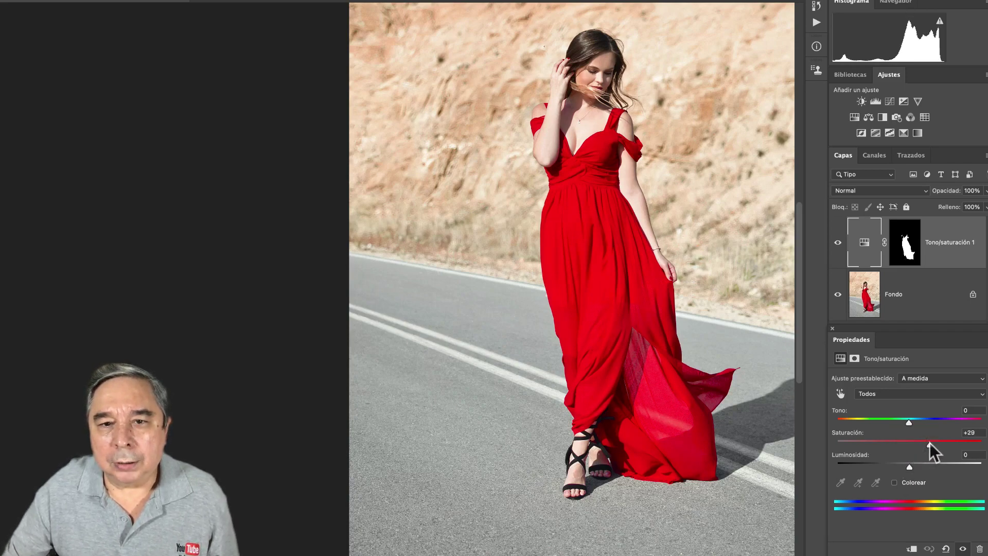
# Turn the dress green with hue -180 and saturation +41.
pyautogui.click(962, 548)
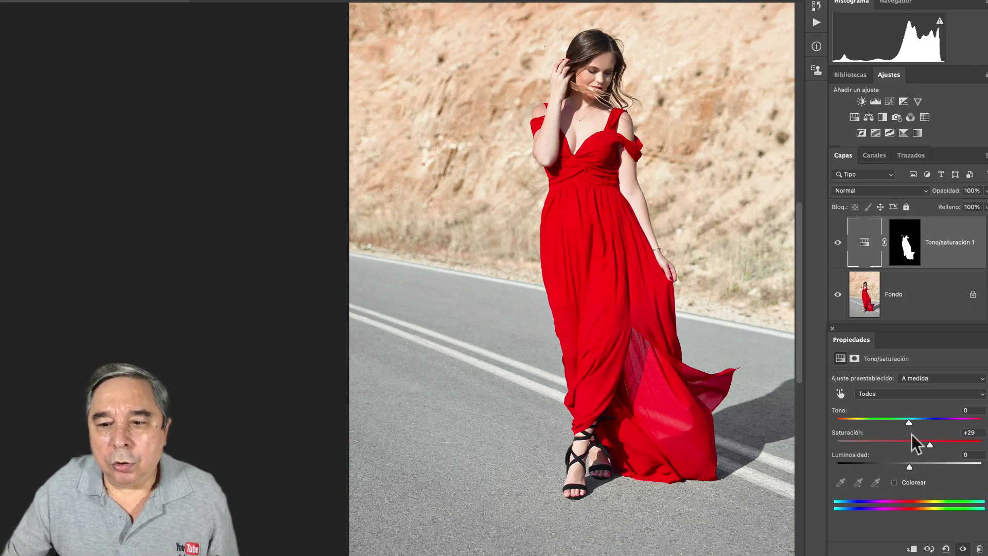
pyautogui.moveTo(909, 420); pyautogui.dragTo(853, 418)
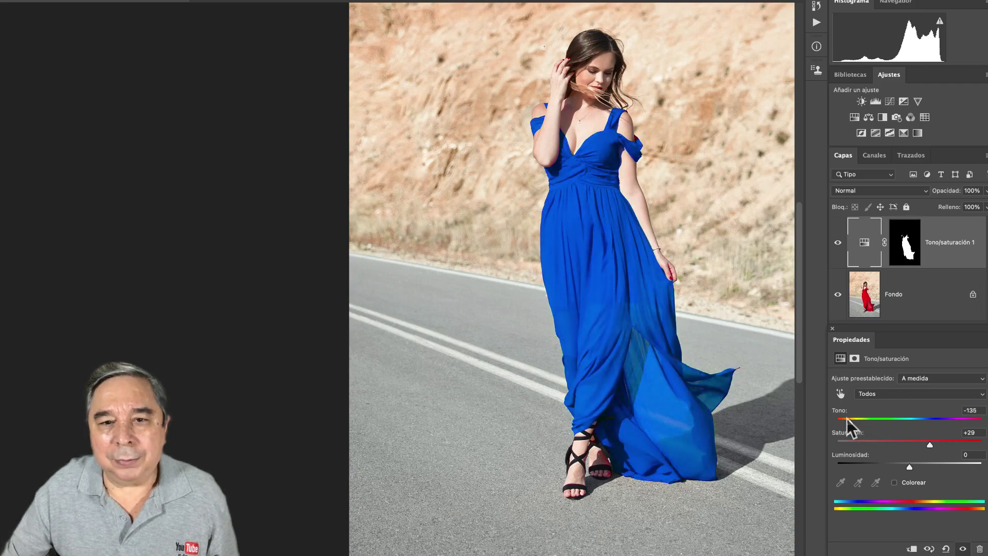
pyautogui.moveTo(853, 419); pyautogui.dragTo(834, 415)
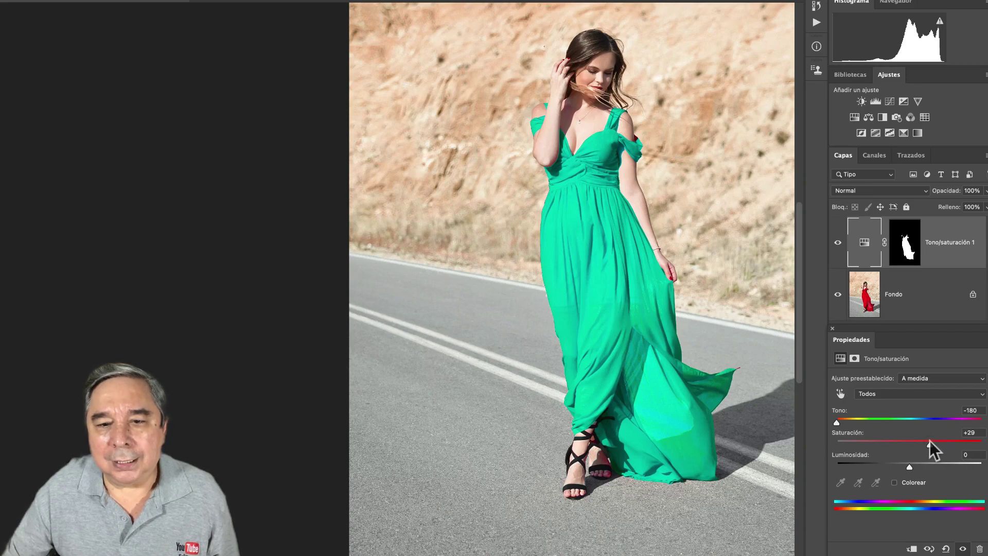
pyautogui.moveTo(937, 440); pyautogui.dragTo(939, 439)
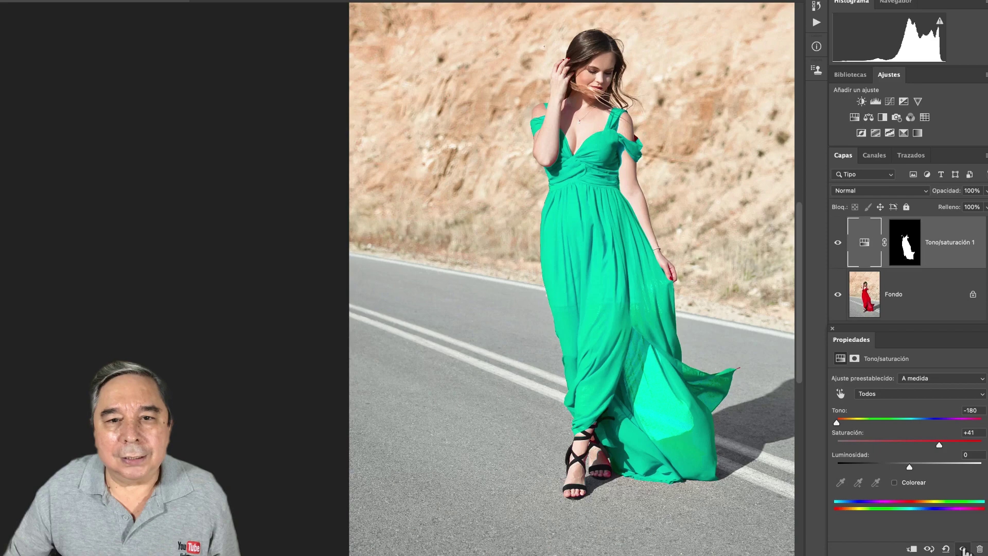
pyautogui.click(963, 549)
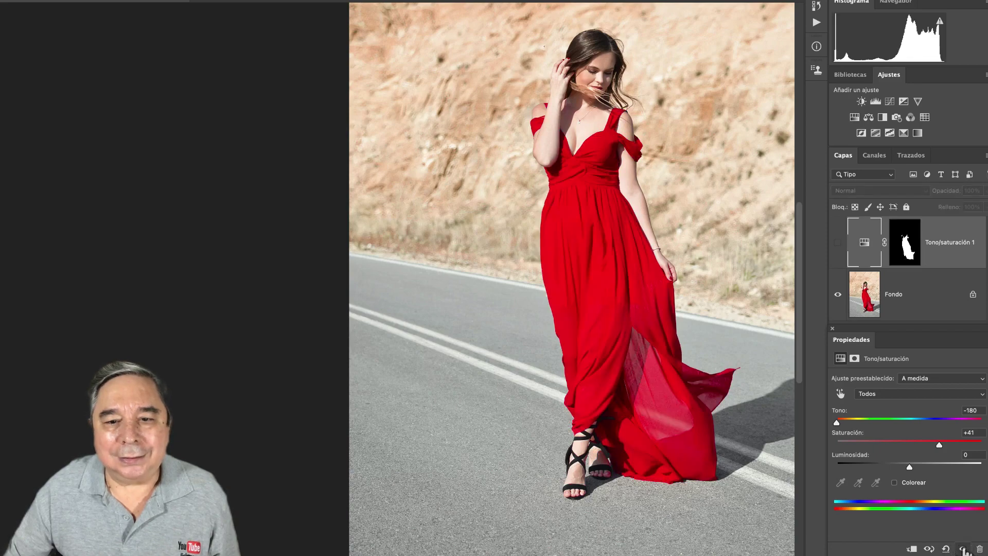
pyautogui.click(964, 550)
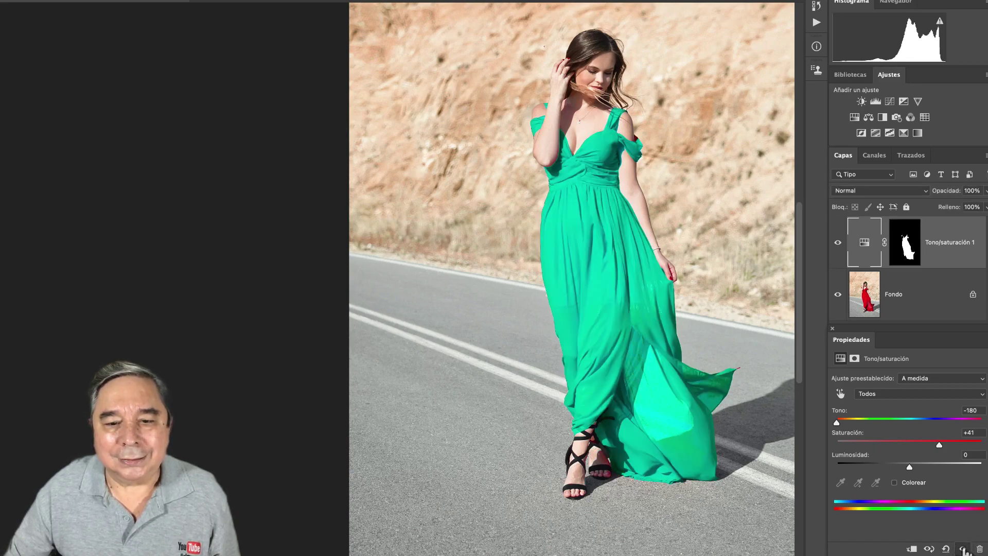
pyautogui.click(964, 549)
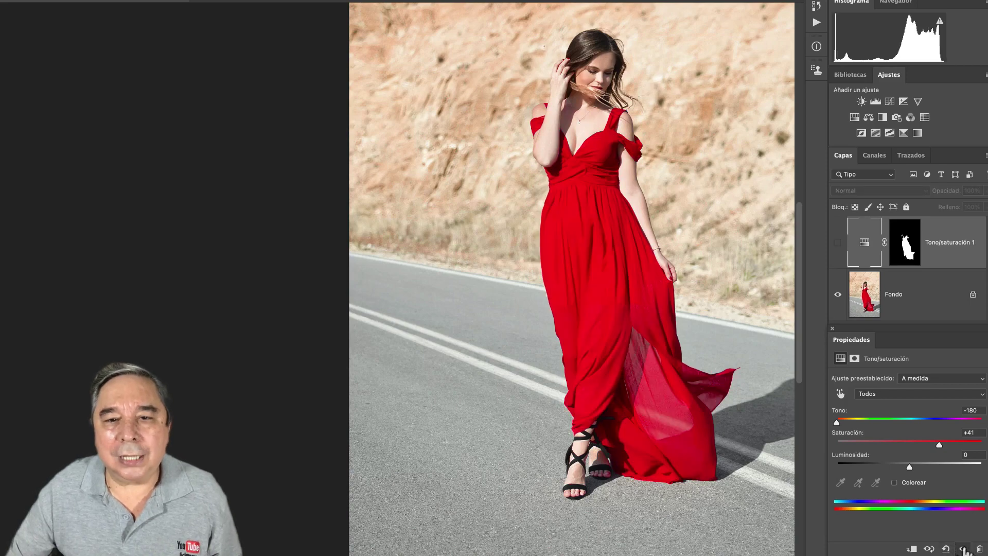
pyautogui.click(963, 550)
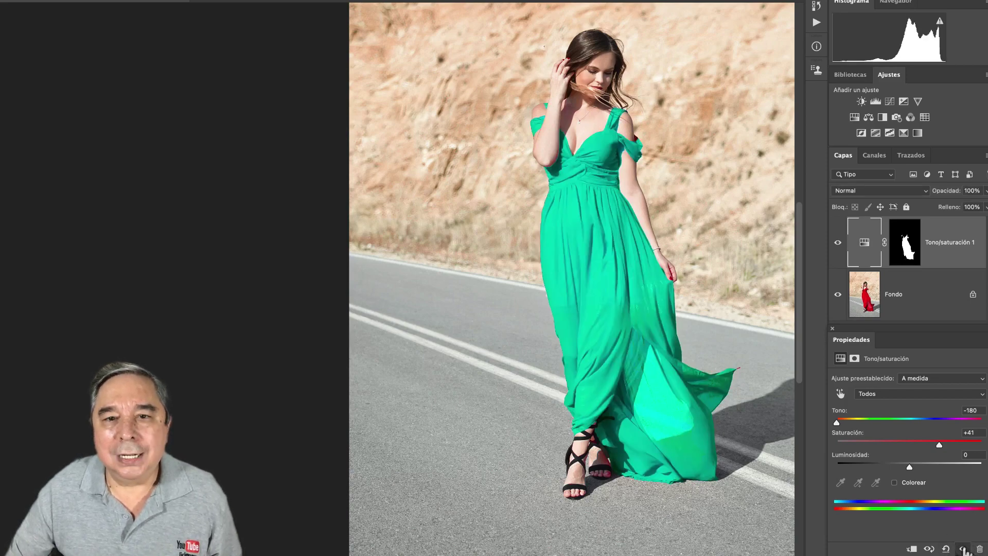